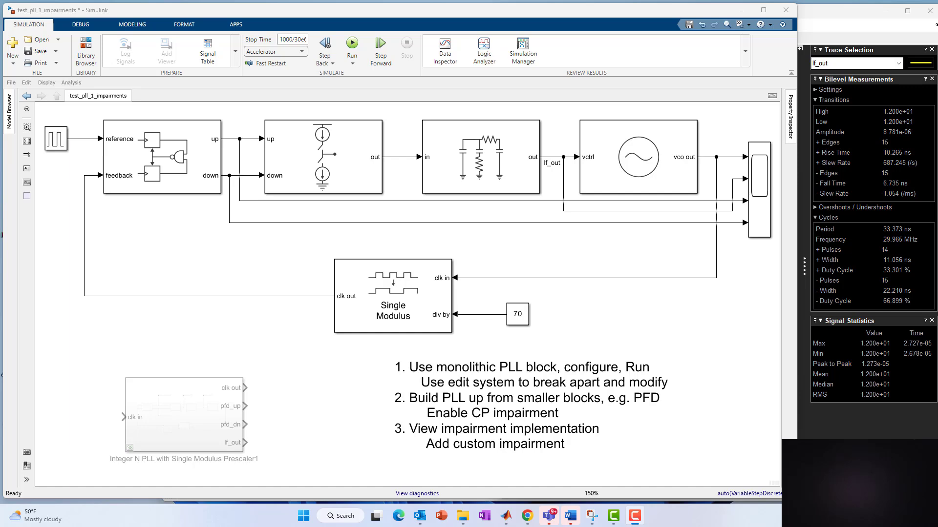
Point out the instruction notes, divide-by constant 70, PFD, Scope and VCO blocks on the diagram
click(652, 405)
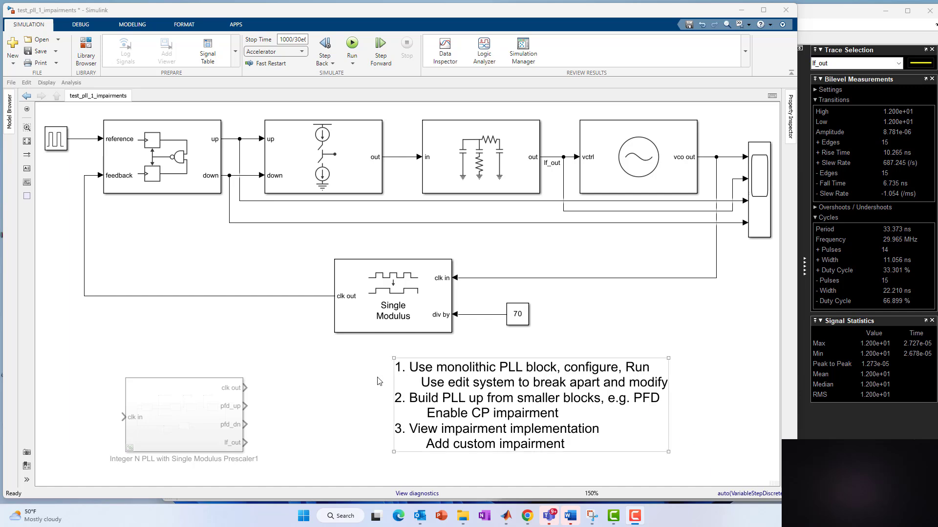
click(217, 436)
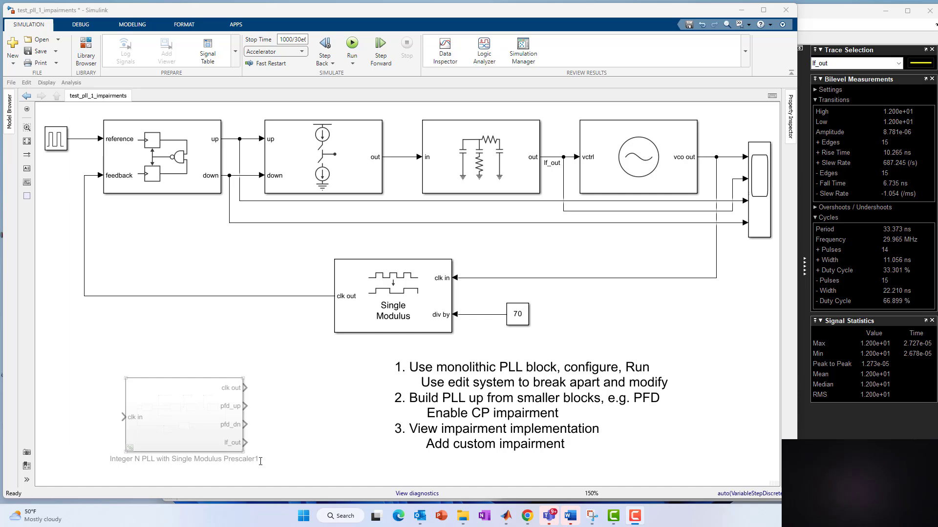
click(513, 363)
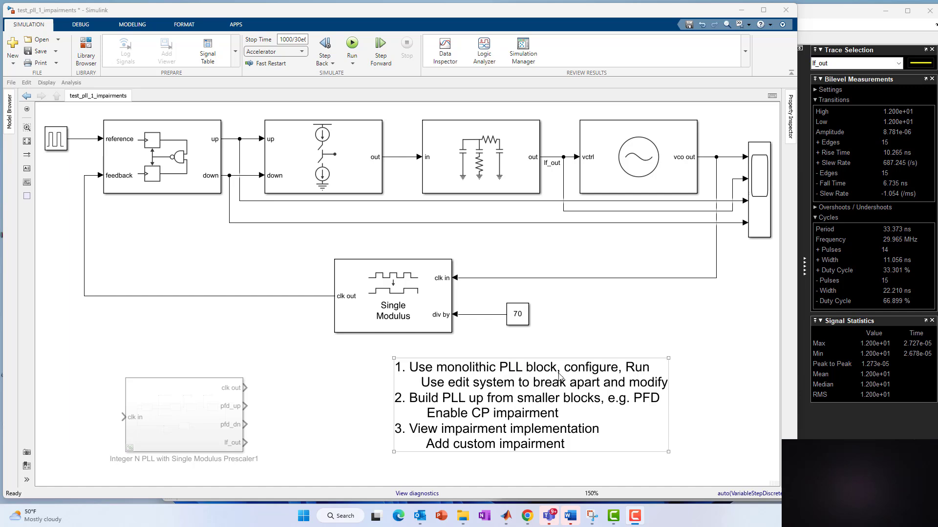
click(518, 322)
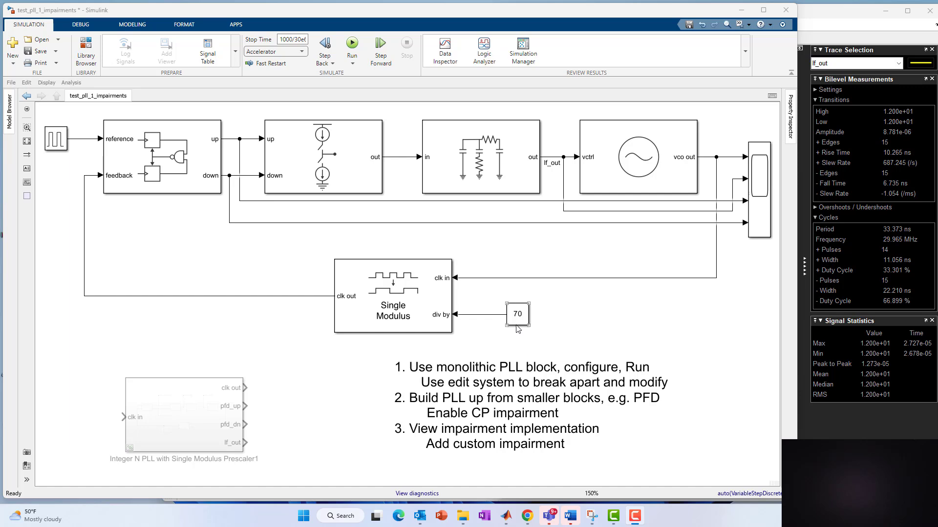
click(61, 142)
click(752, 191)
click(604, 278)
click(684, 189)
click(515, 364)
click(500, 236)
Look inside the Integer N PLL subsystem and return to the top-level test model
double_click(179, 423)
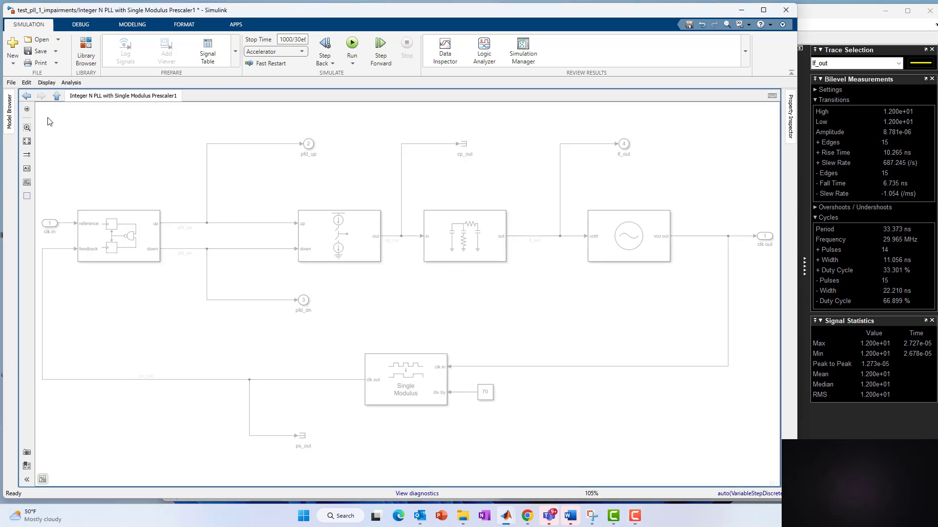
click(57, 96)
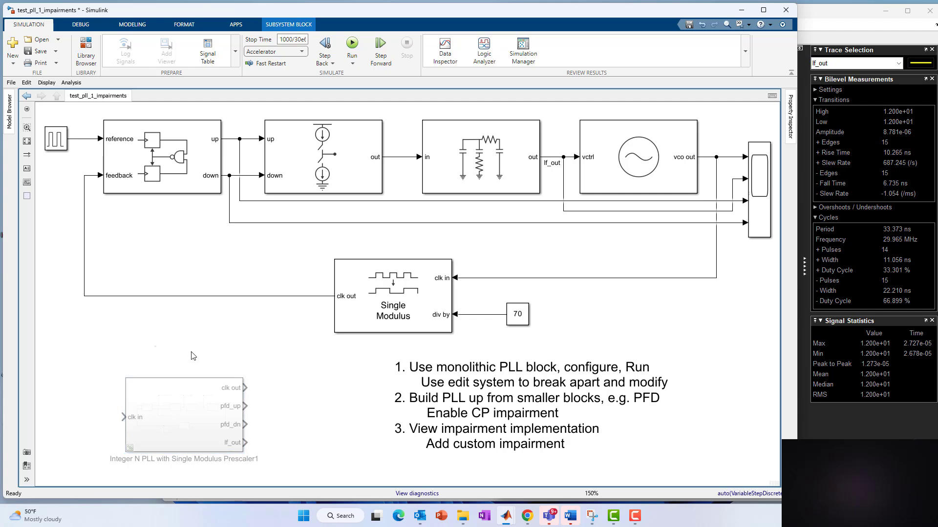
double_click(198, 418)
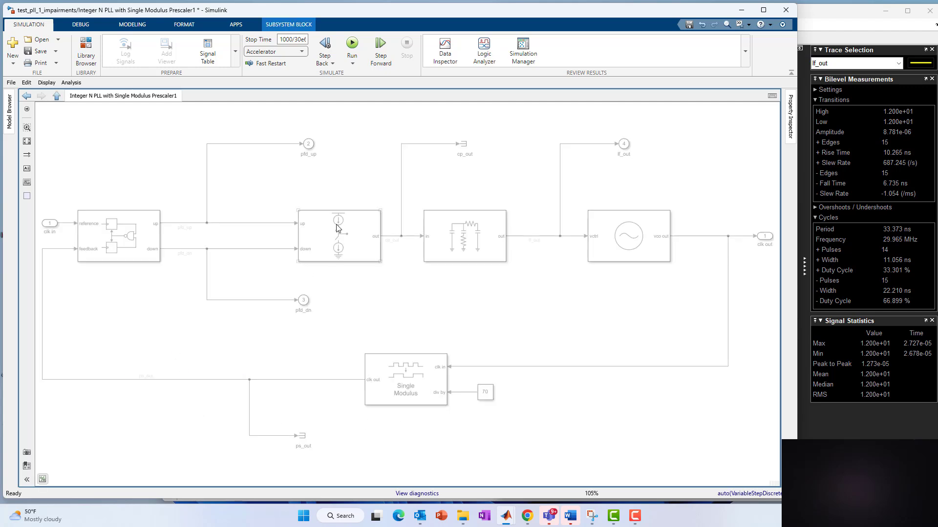
click(57, 96)
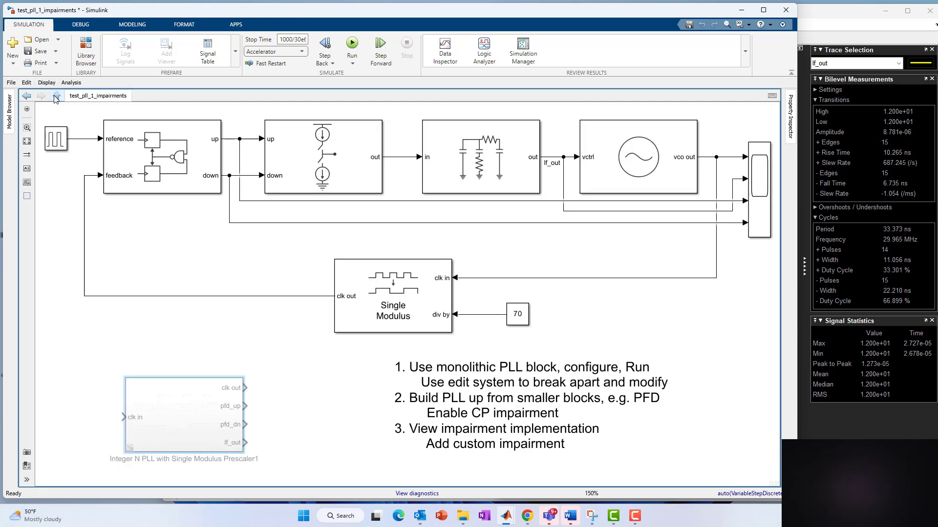
Insert an Integer N PLL with Single Modulus Prescaler block, view its parameters, then delete it
click(164, 347)
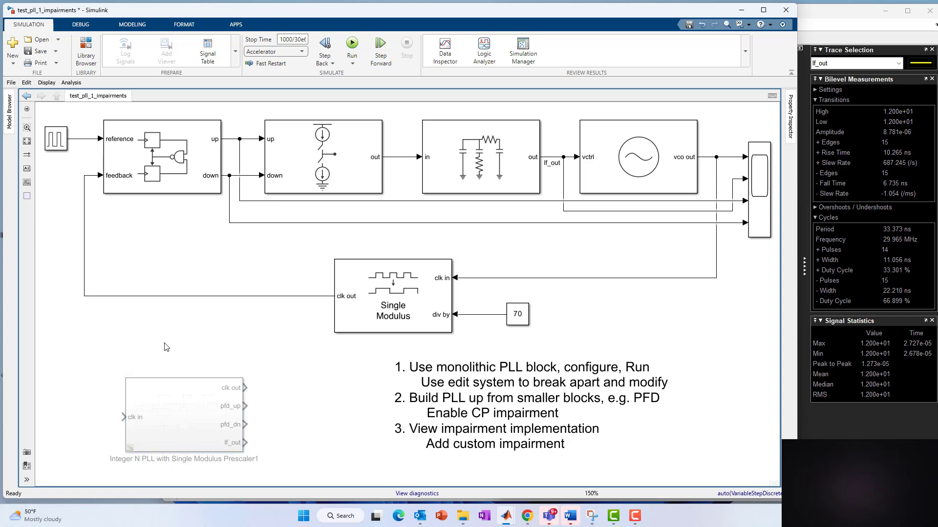
text(int)
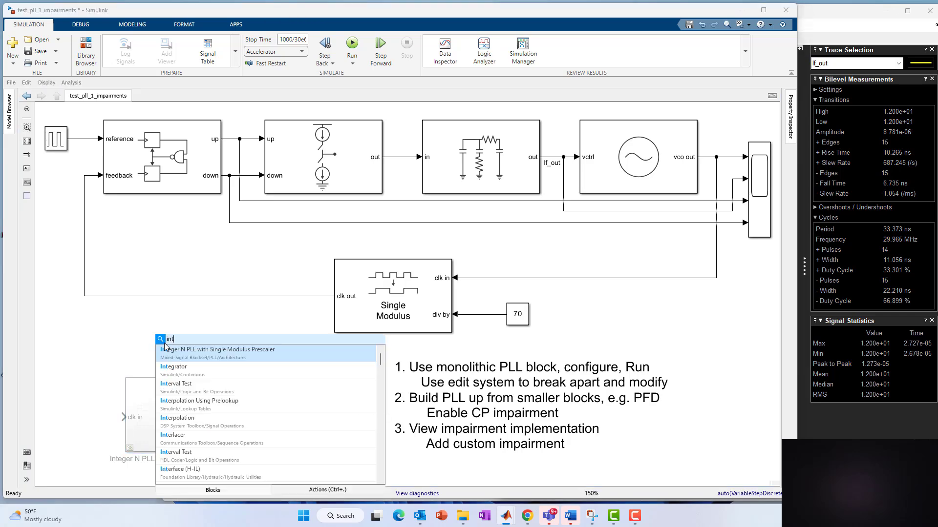
click(194, 356)
double_click(194, 356)
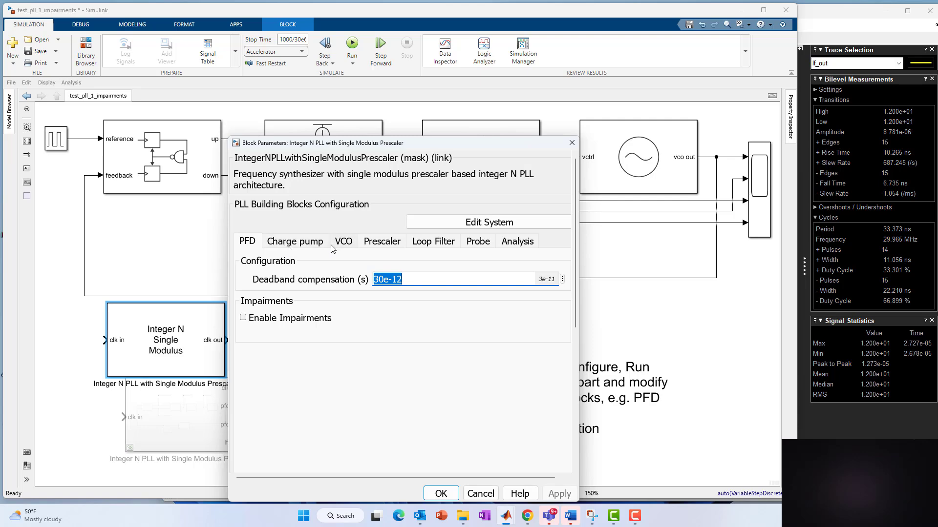
click(572, 142)
key(Delete)
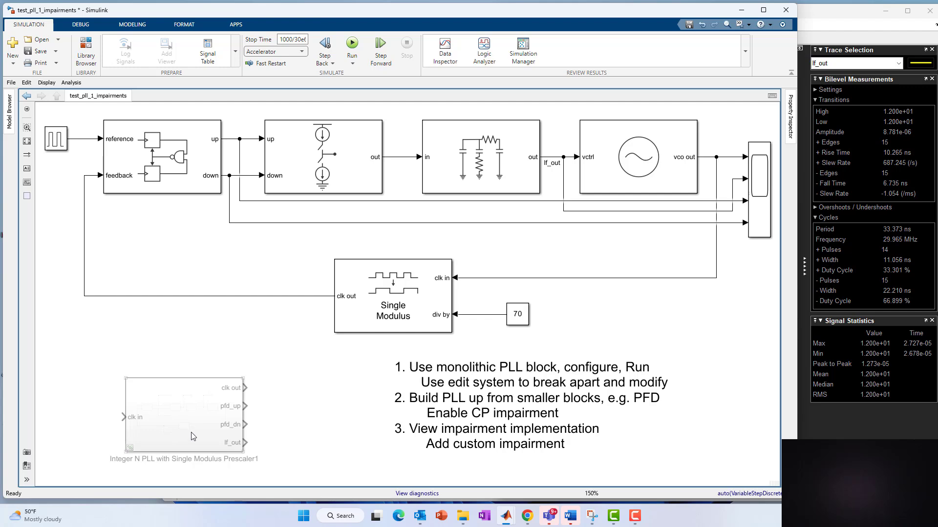
Show the Charge Pump's current impairments (1e-5 A imbalance, 1e-7 A leakage) beside the Scope traces
click(423, 401)
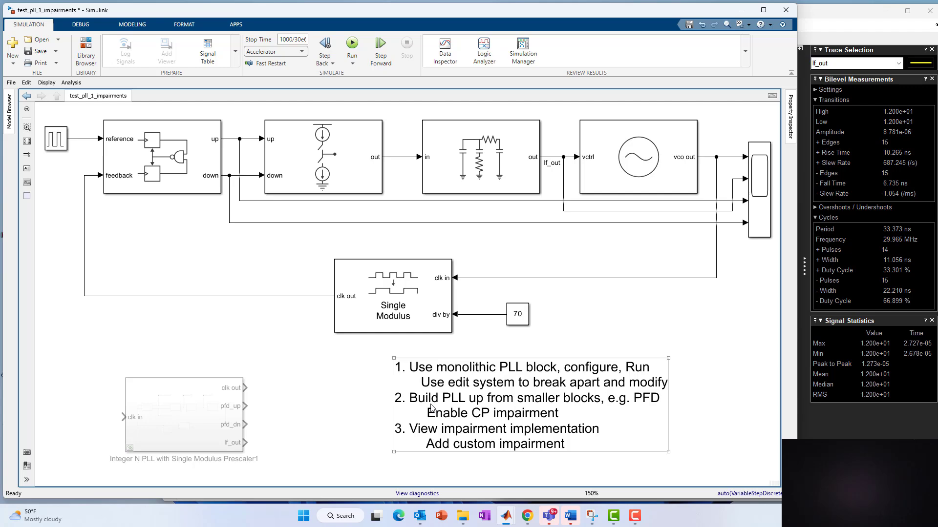
click(313, 421)
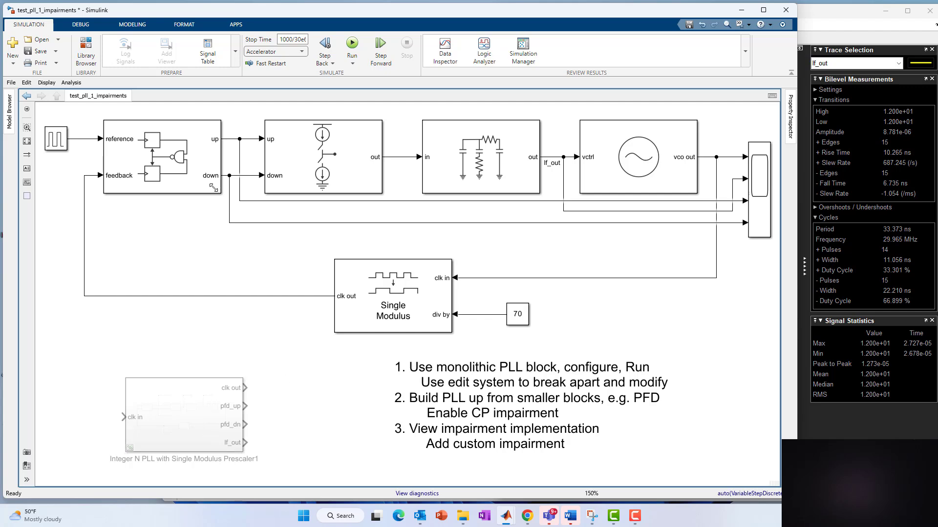
click(161, 177)
click(308, 170)
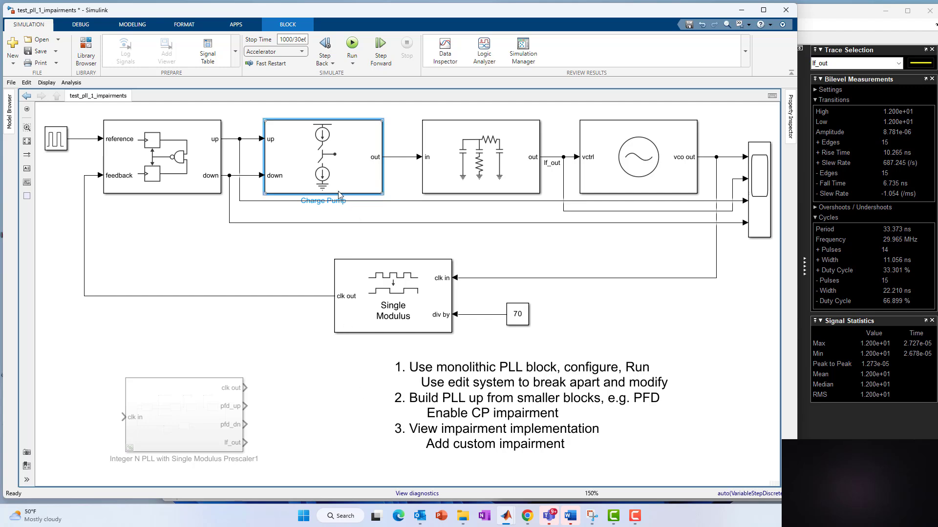
double_click(295, 178)
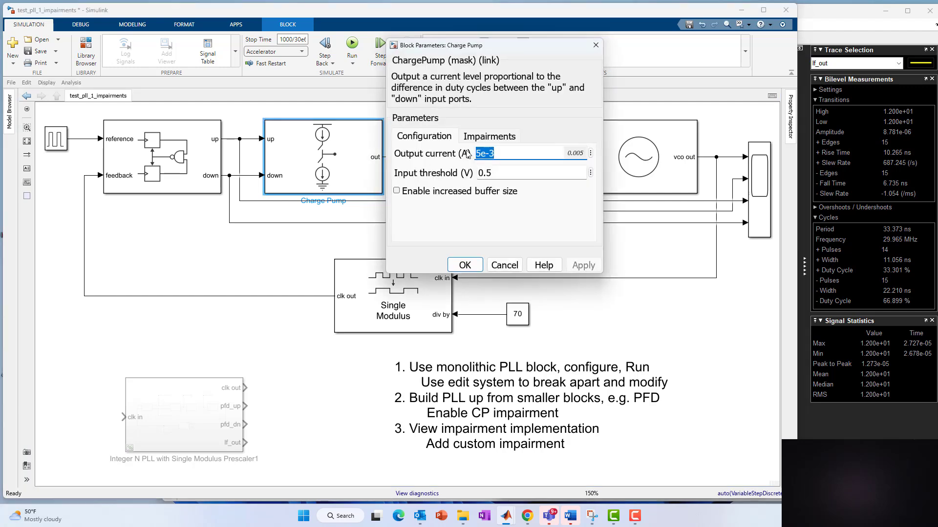
click(474, 138)
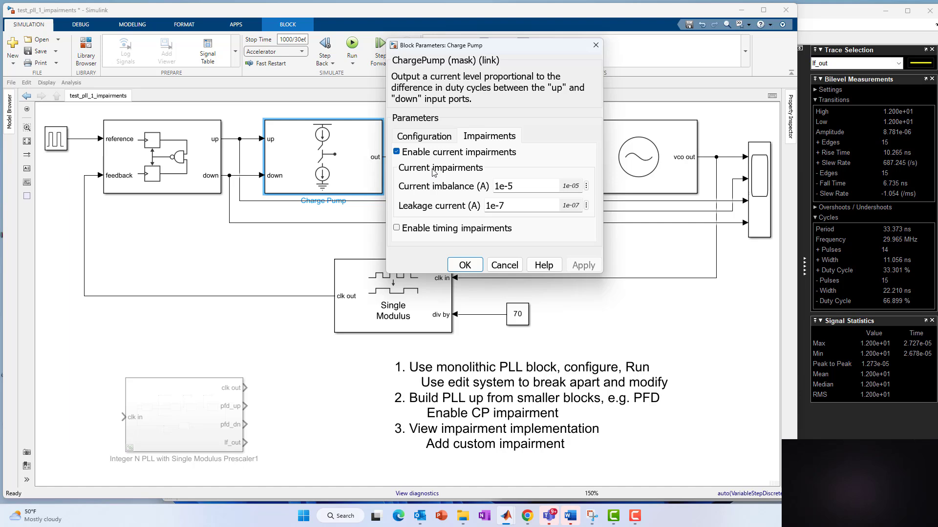
click(830, 22)
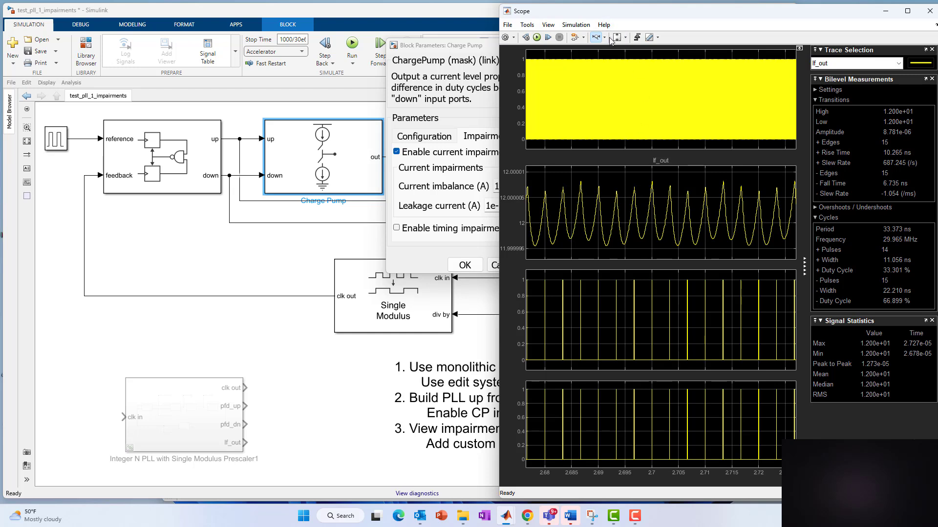
Autoscale the Scope axes and zoom onto a few lf_out ripple peaks near 12
click(625, 37)
click(619, 63)
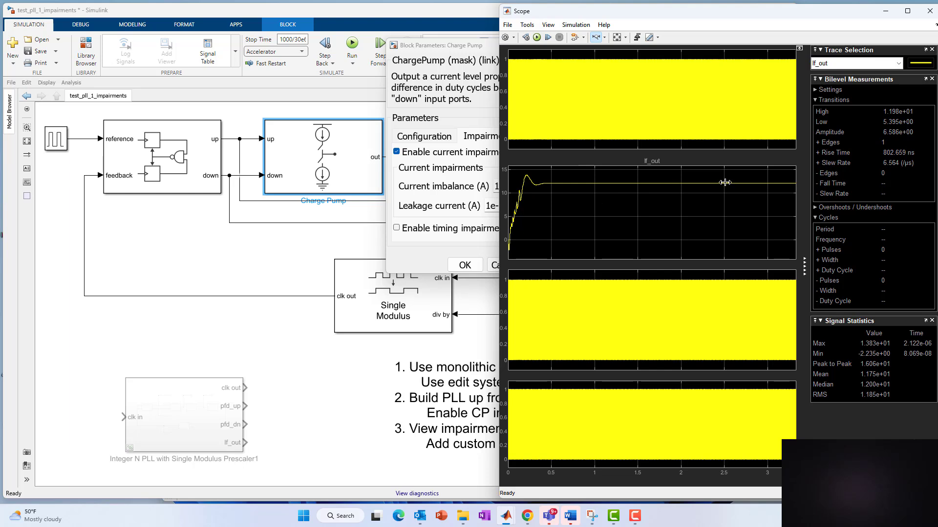
click(626, 41)
click(618, 62)
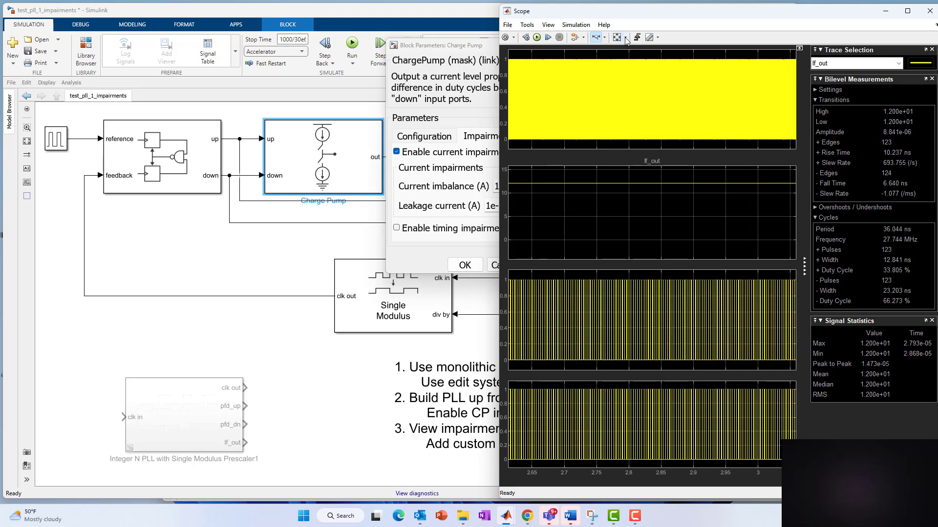
click(626, 41)
click(622, 60)
drag(624, 195, 651, 195)
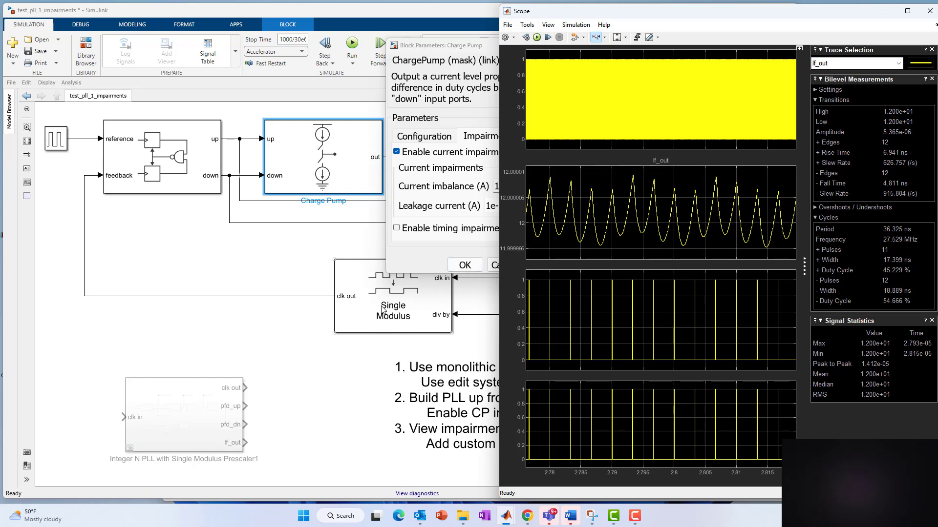
Close the Charge Pump settings and bring the model diagram back to the front
click(459, 261)
click(502, 266)
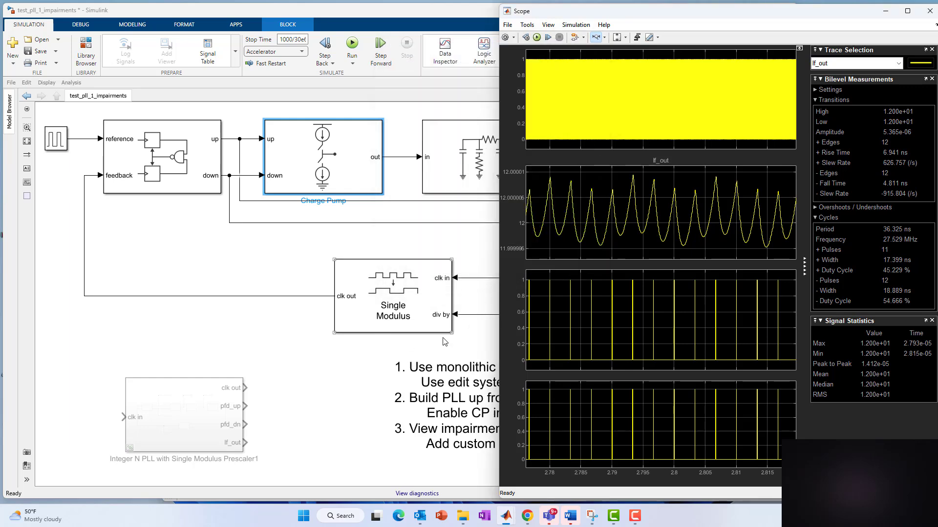
click(353, 367)
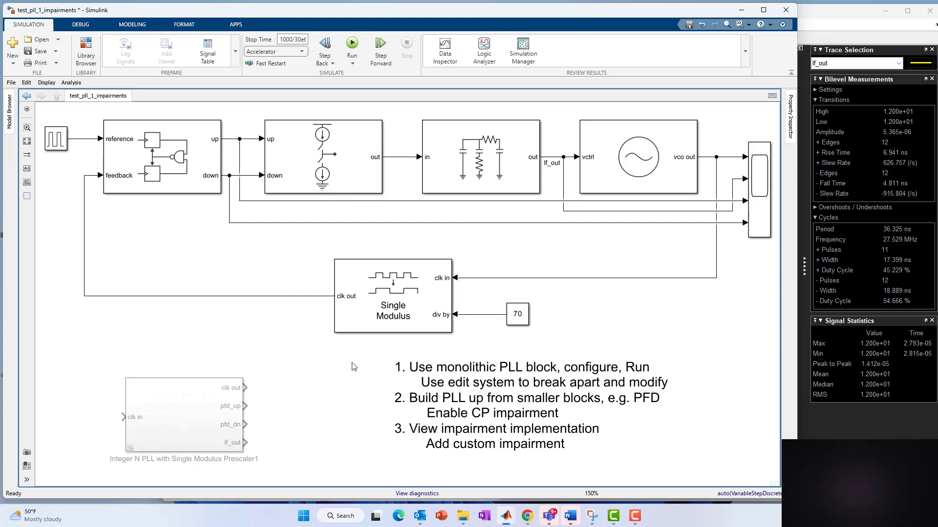
click(351, 168)
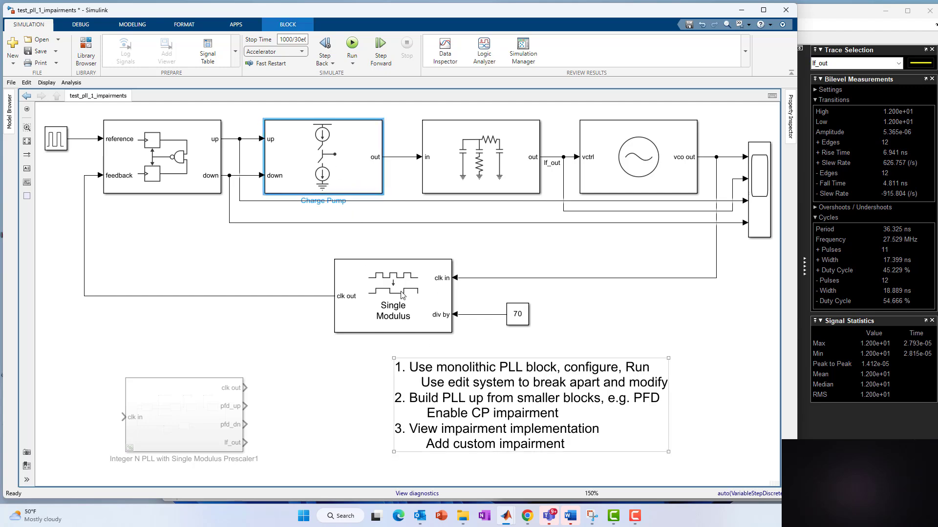
double_click(335, 172)
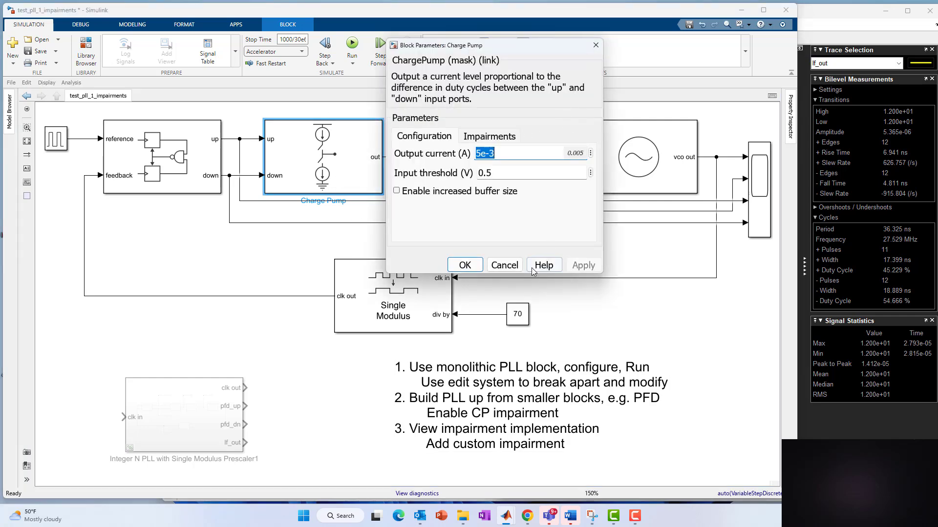
click(507, 265)
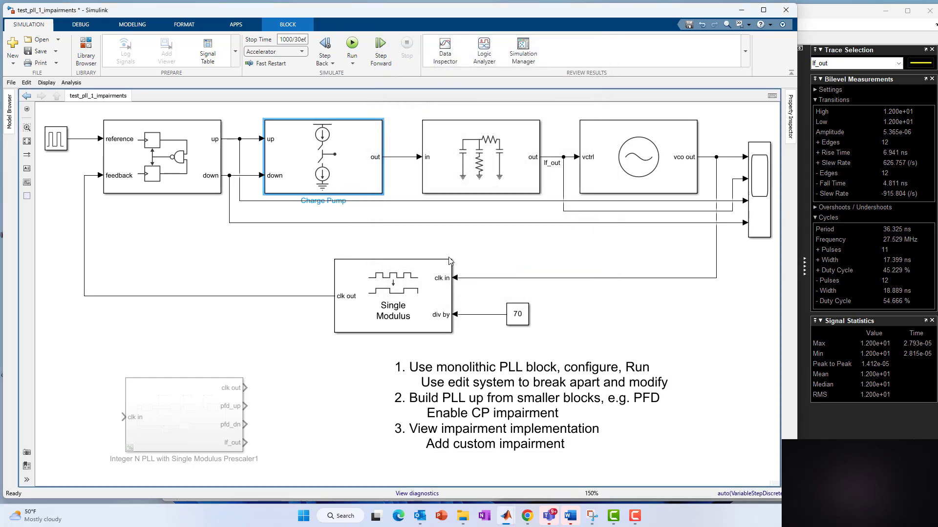
Look under the Charge Pump mask to see its 0.005005/0.004995 current gains and 1e-07 leakage
right_click(350, 157)
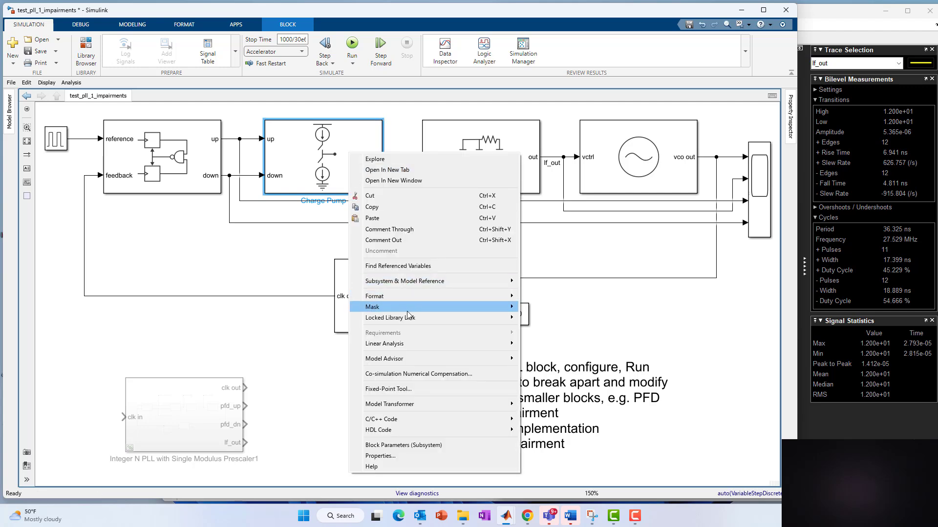
mouse_move(505, 308)
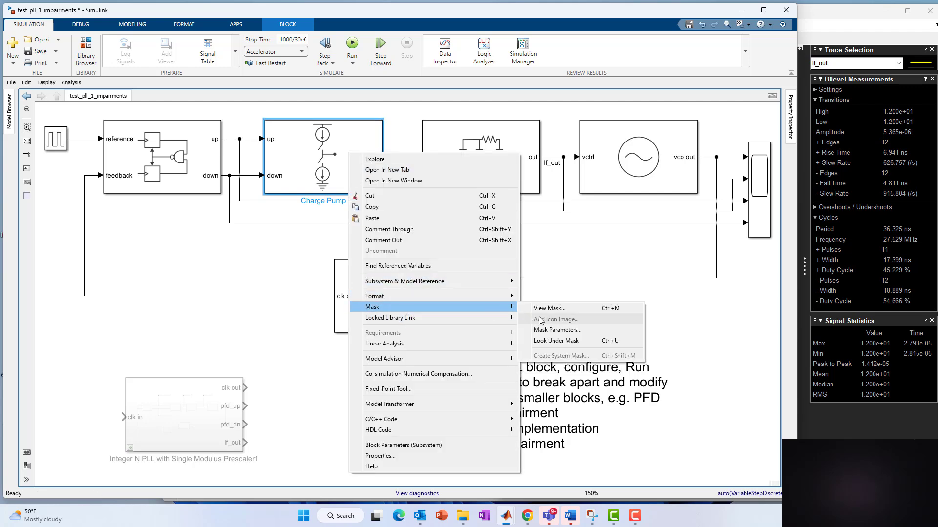
click(557, 341)
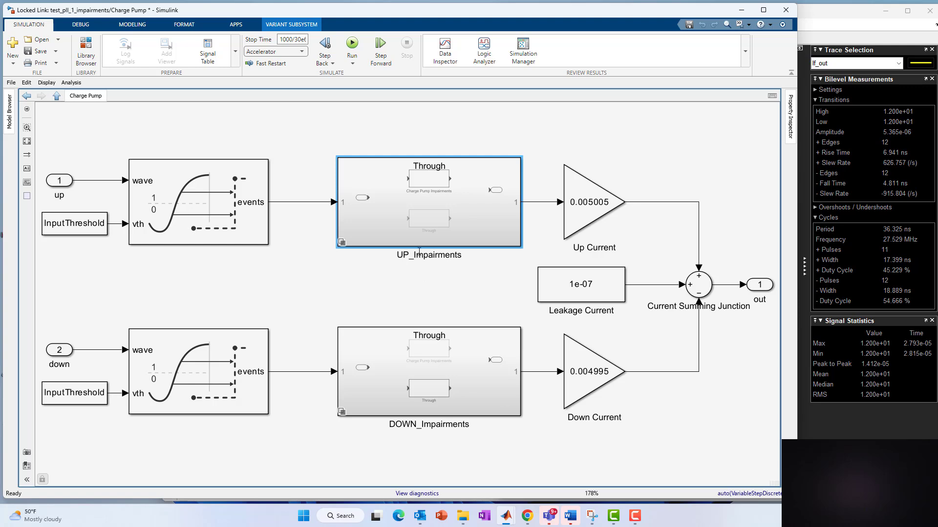
click(56, 96)
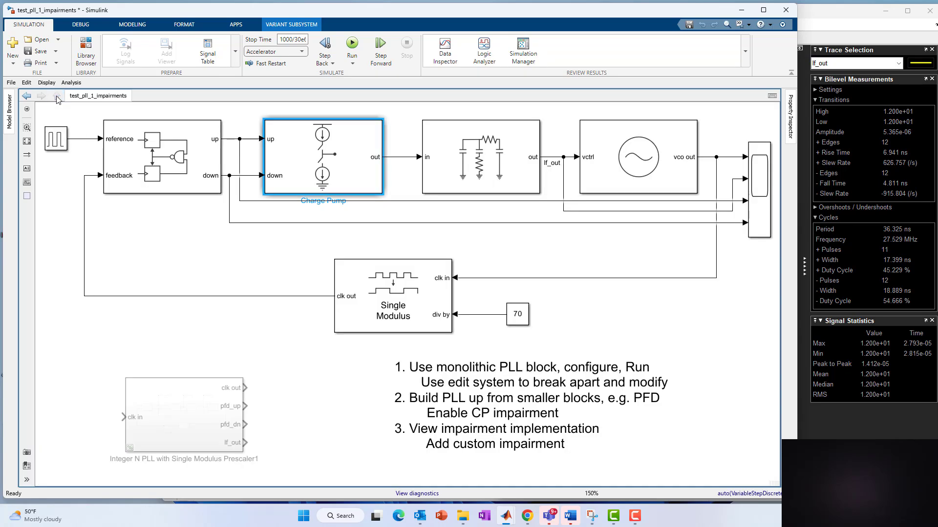
double_click(308, 159)
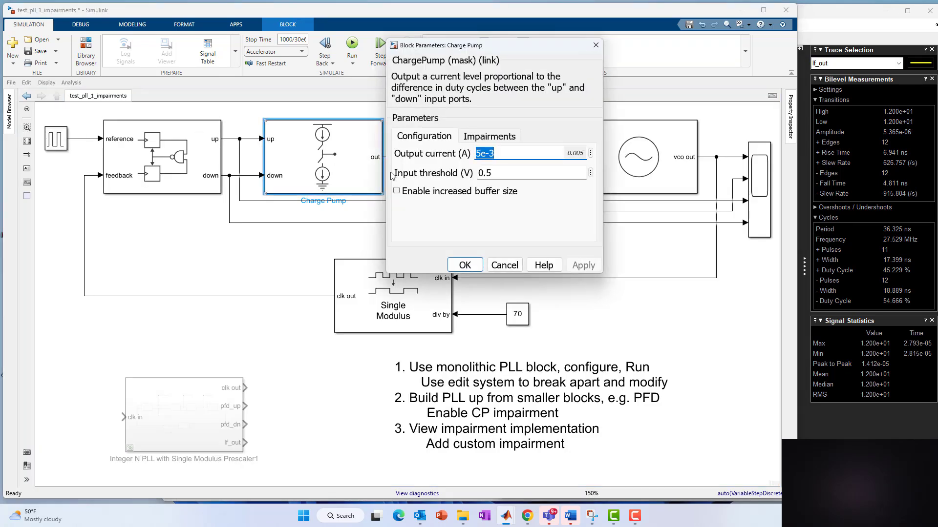
click(489, 136)
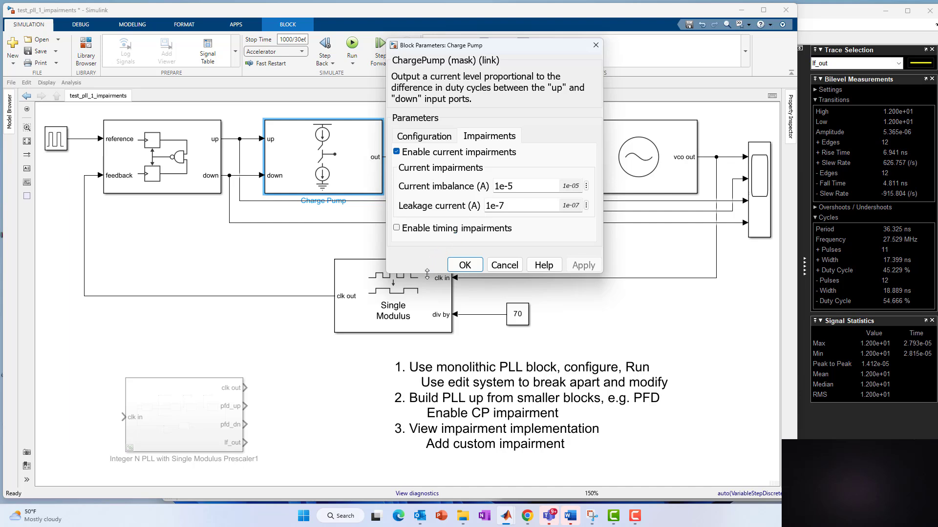
drag(432, 274, 432, 361)
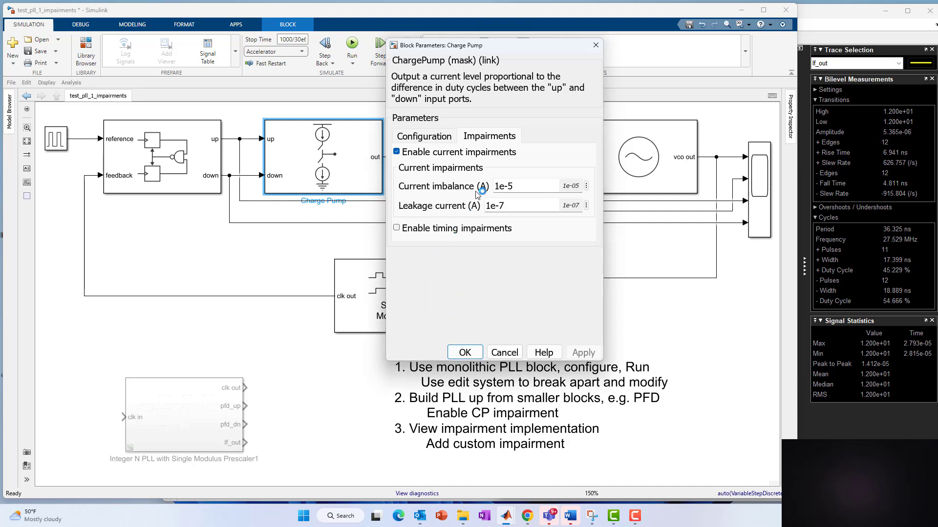
double_click(517, 189)
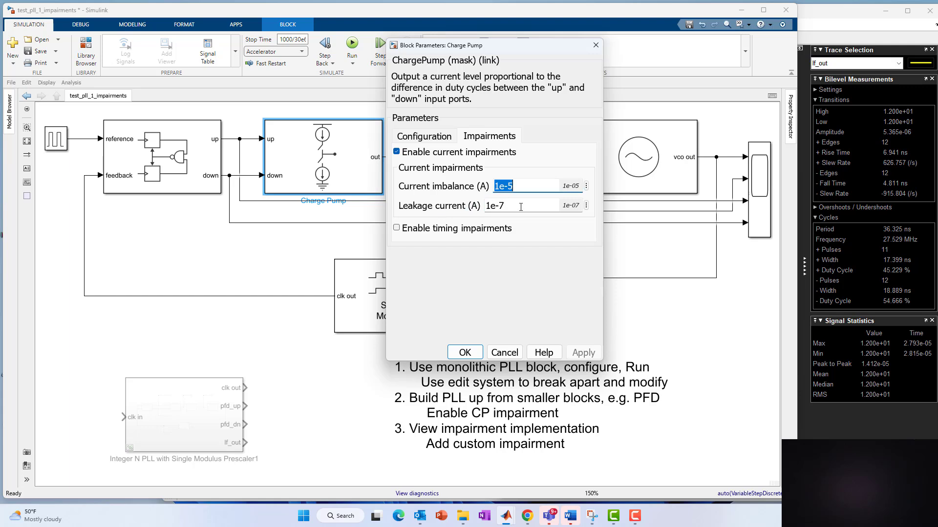
click(465, 353)
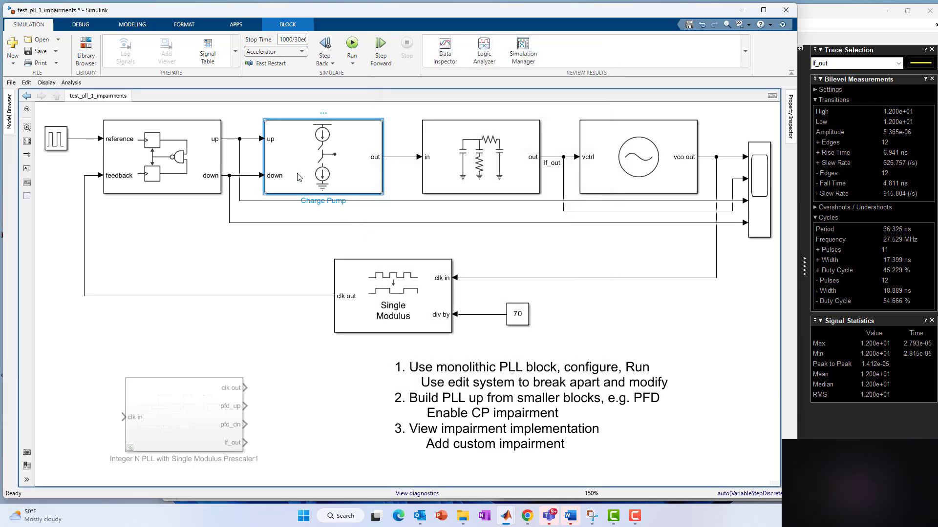
key(ctrl+u)
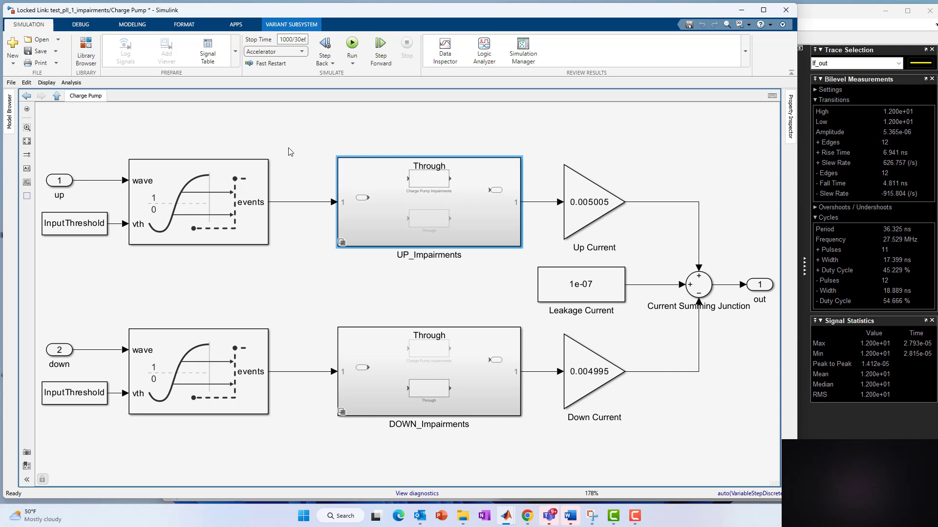
click(58, 96)
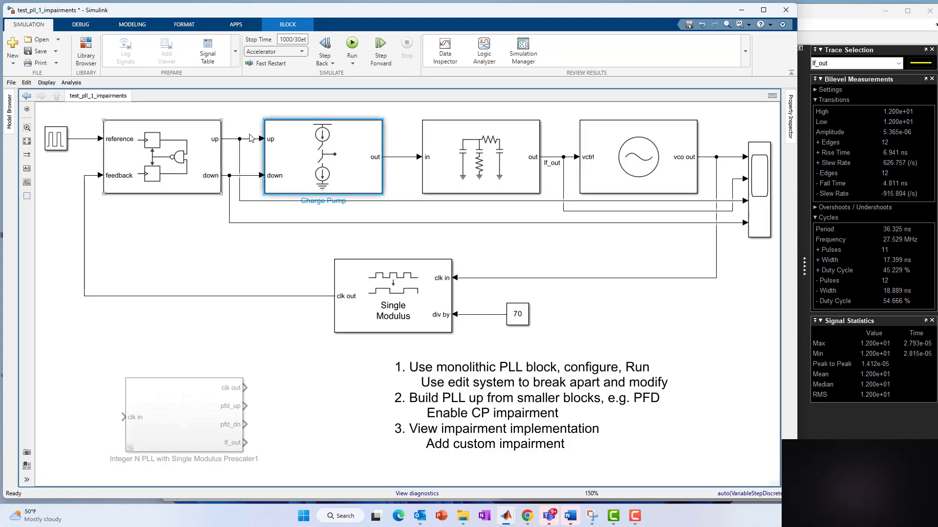
double_click(274, 143)
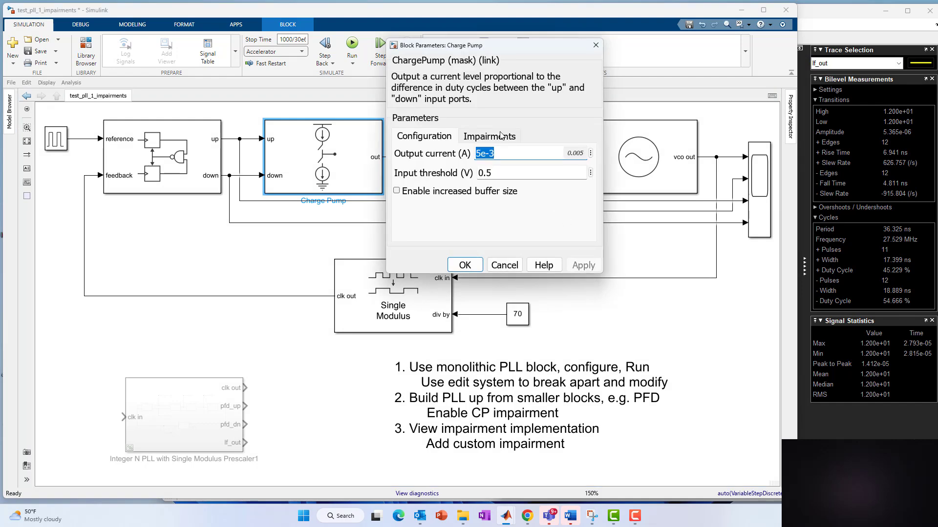
click(500, 135)
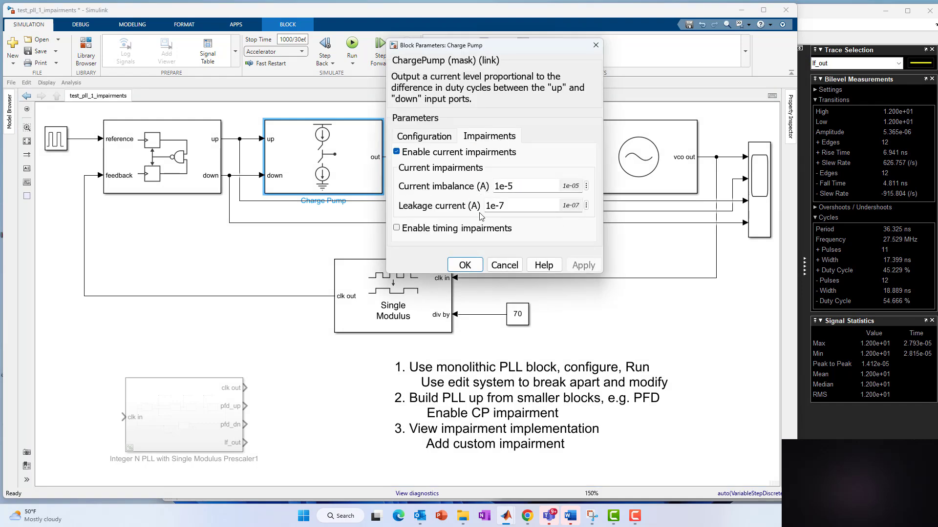
click(506, 266)
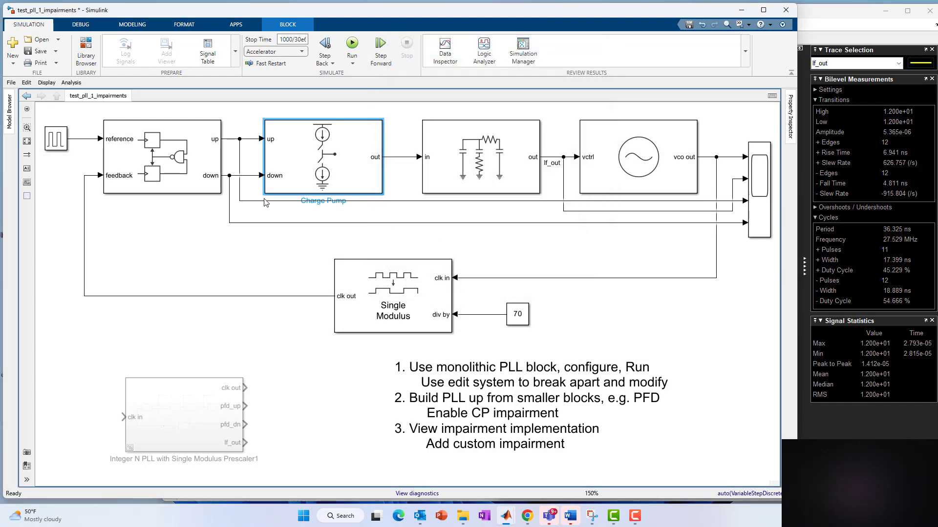
key(ctrl+u)
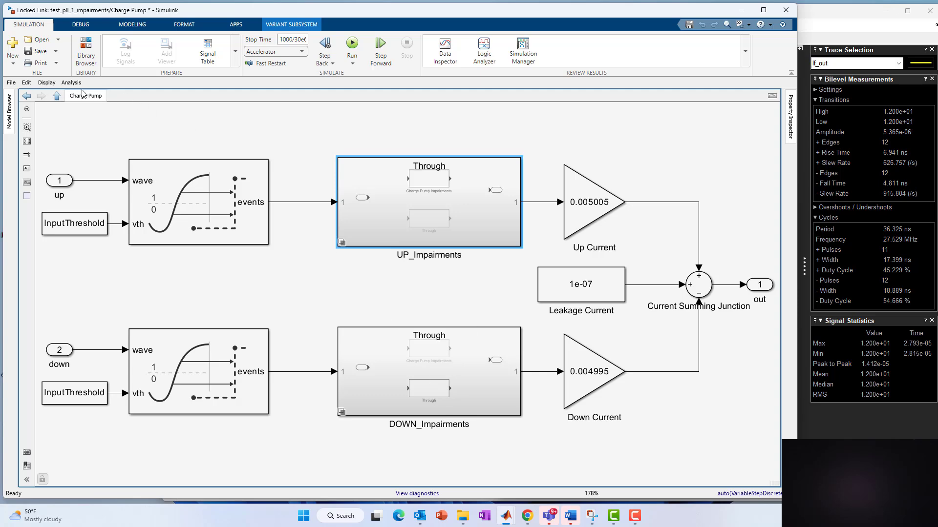
Enable Charge Pump timing impairments (up 5e-9/6e-9 s, down 2e-9/4e-9 s), apply, and confirm
click(57, 100)
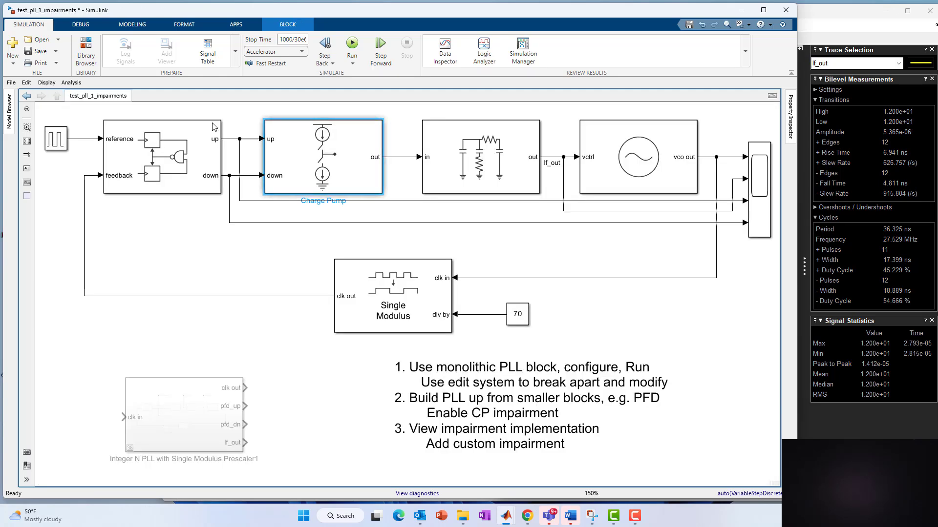
double_click(300, 152)
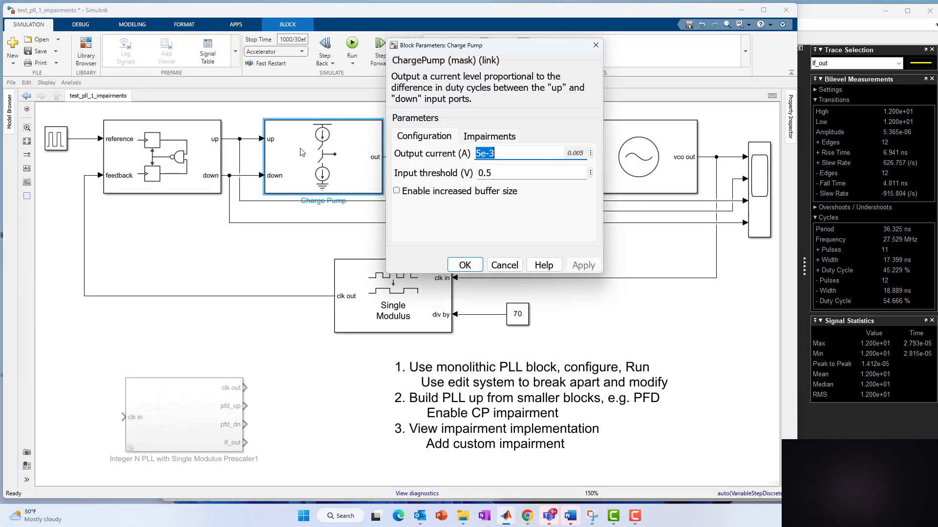
click(479, 140)
drag(433, 274, 455, 477)
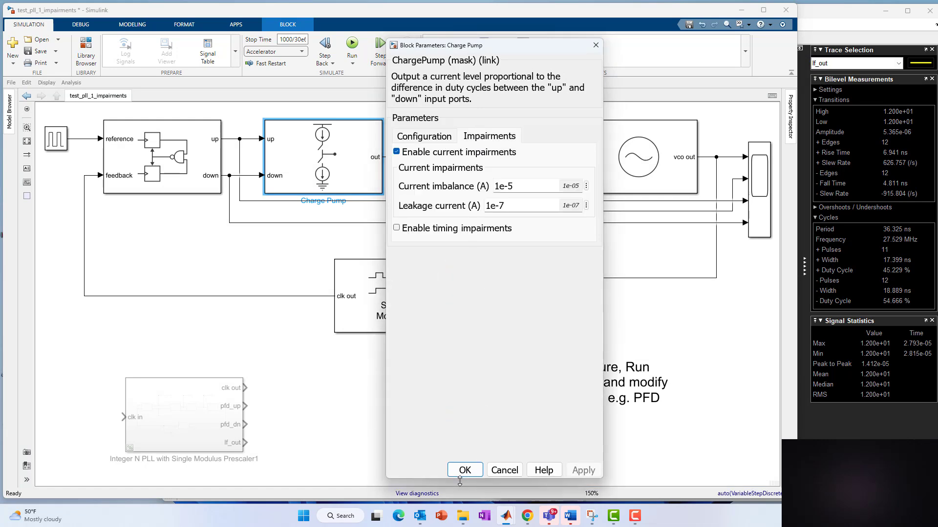
click(396, 229)
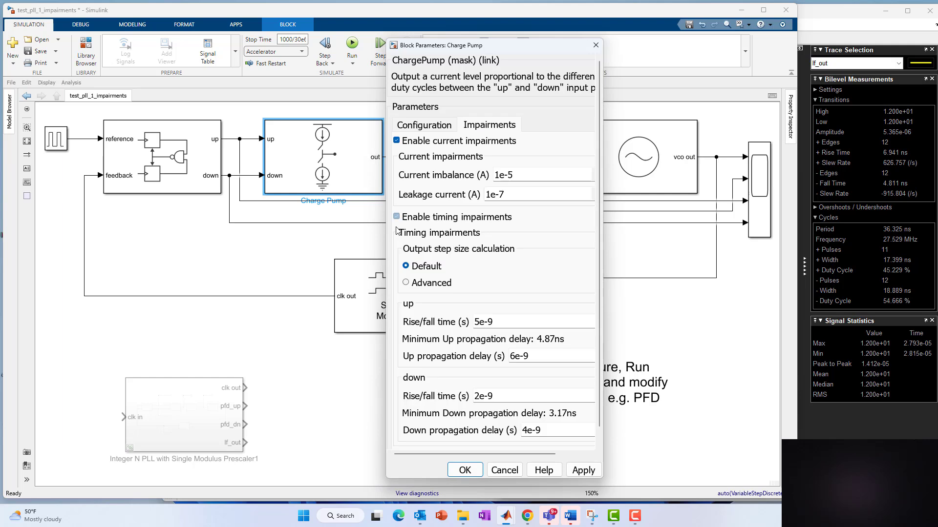
click(576, 473)
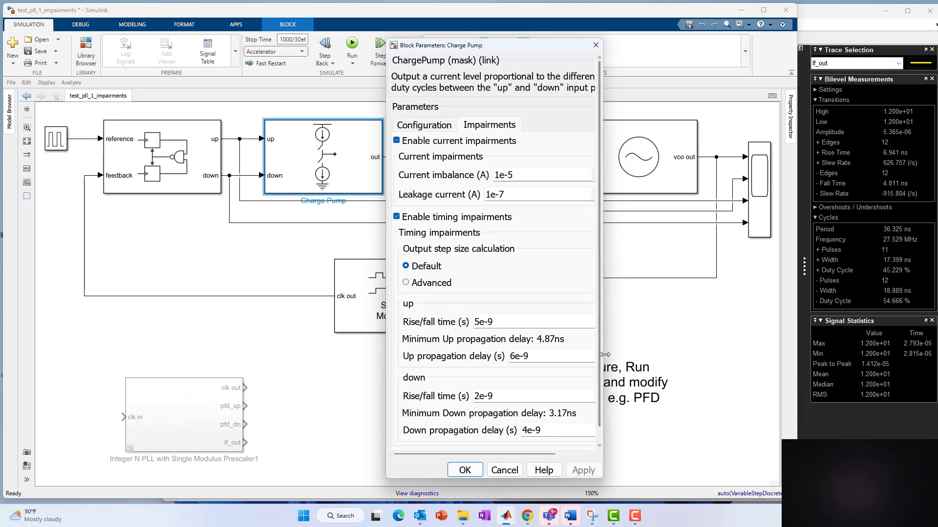
drag(600, 356, 710, 355)
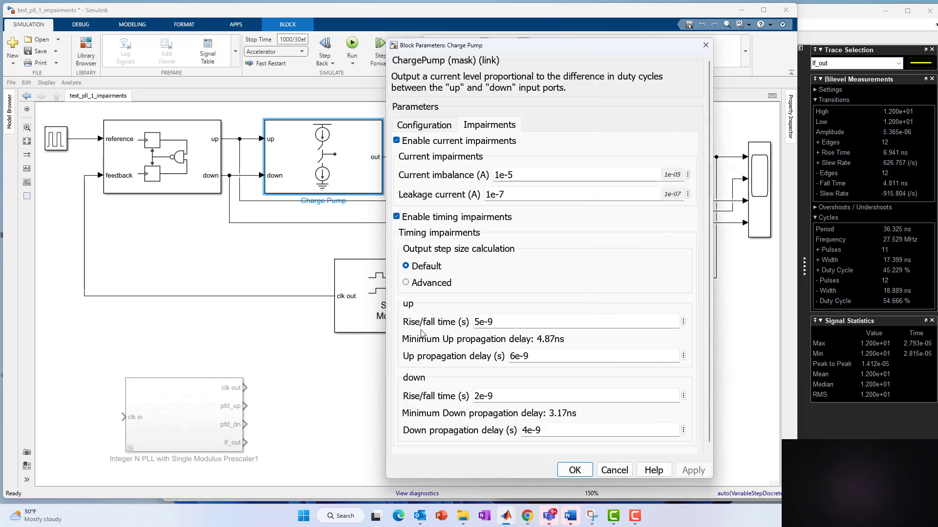
double_click(487, 323)
double_click(511, 400)
click(575, 470)
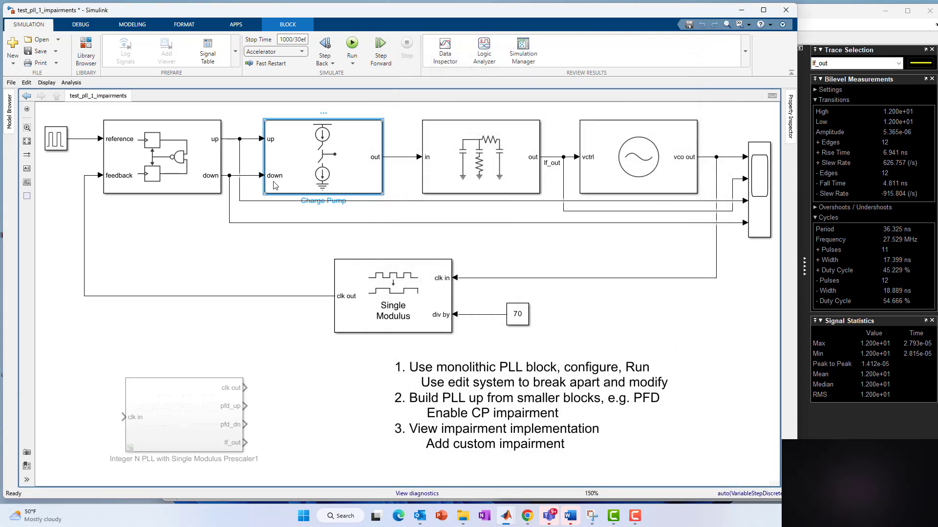
Check UP_Impairments' Through variant, then open its Charge Pump Impairments subsystem
click(274, 185)
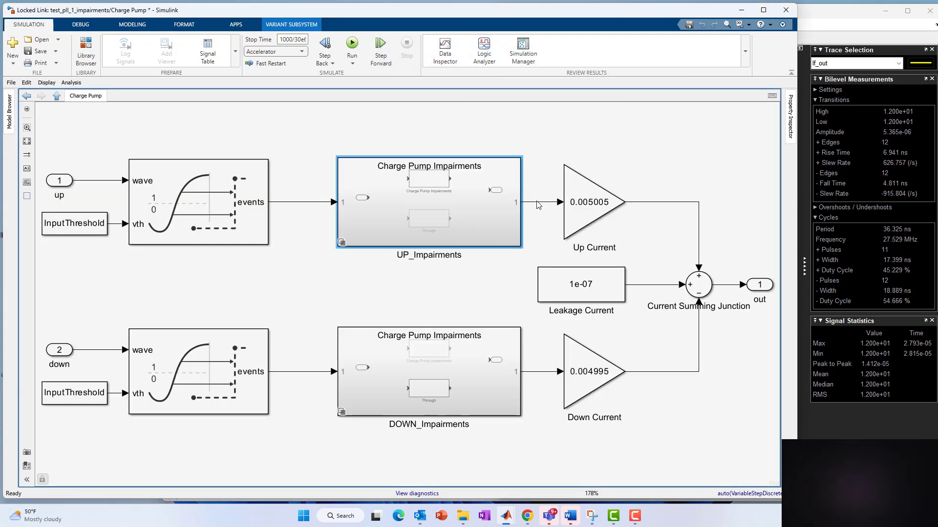
double_click(494, 196)
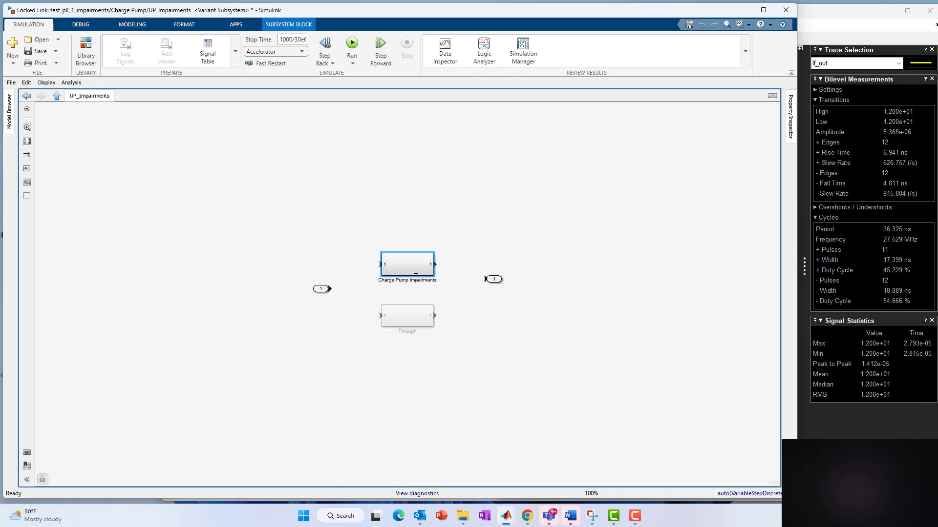
key(space)
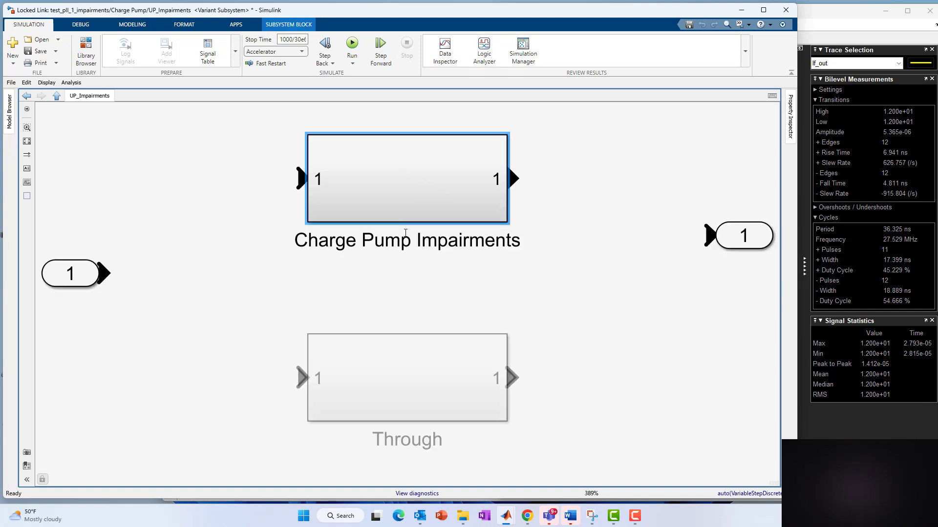
double_click(388, 376)
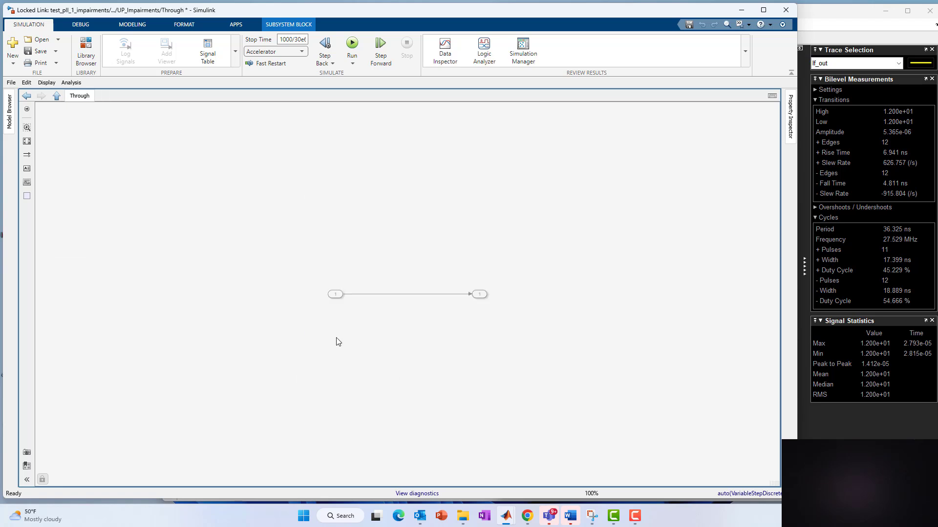
click(56, 96)
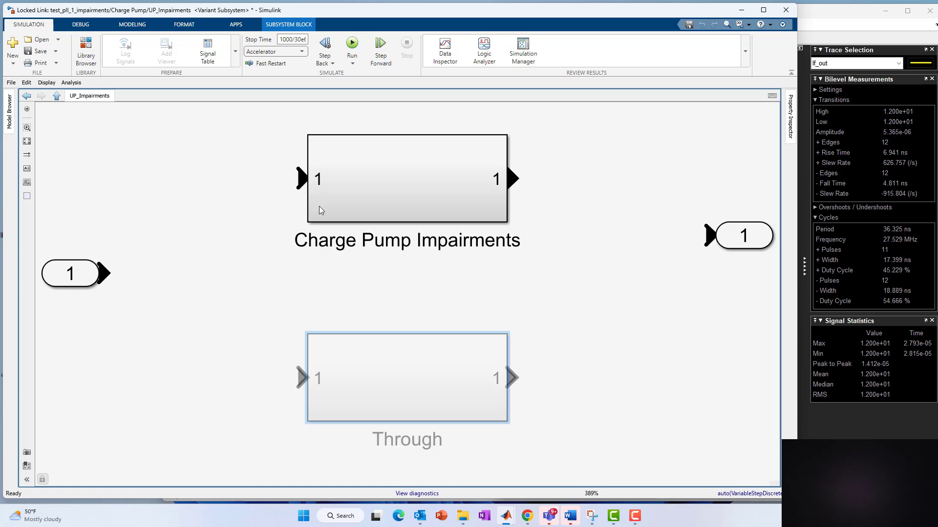
double_click(352, 199)
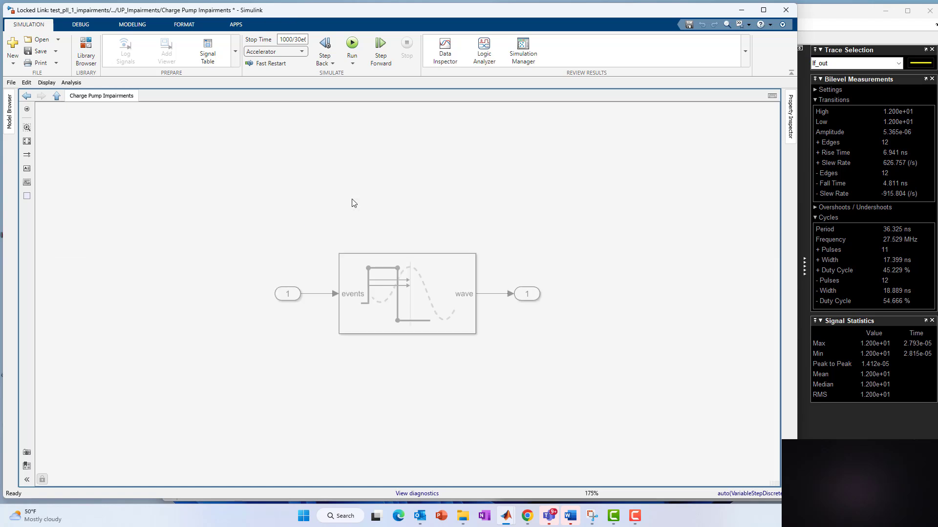
View the up-path Slew Rate parameters, then close them and go up to UP_Impairments
double_click(396, 311)
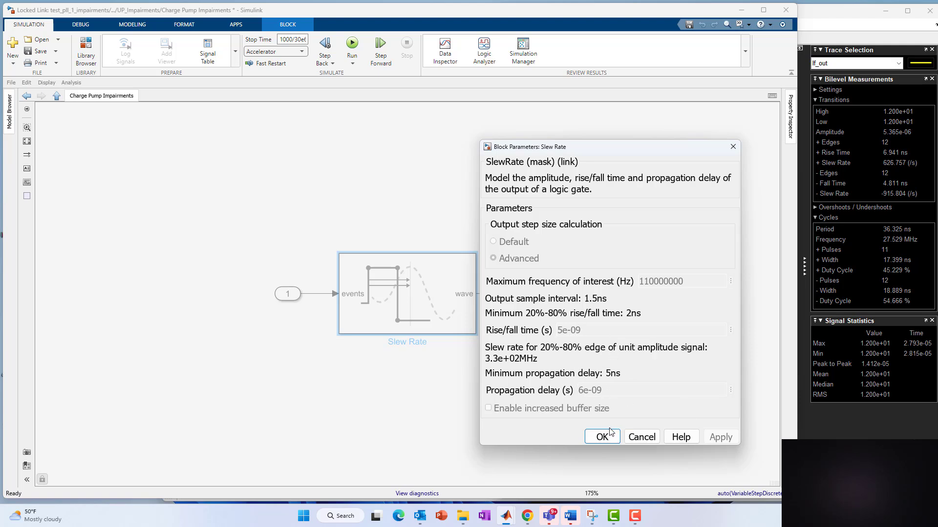
drag(580, 156, 736, 166)
click(61, 99)
Show the down-path Slew Rate settings (2e-09 rise/fall, 4e-09 delay), then minimize the model window
click(57, 96)
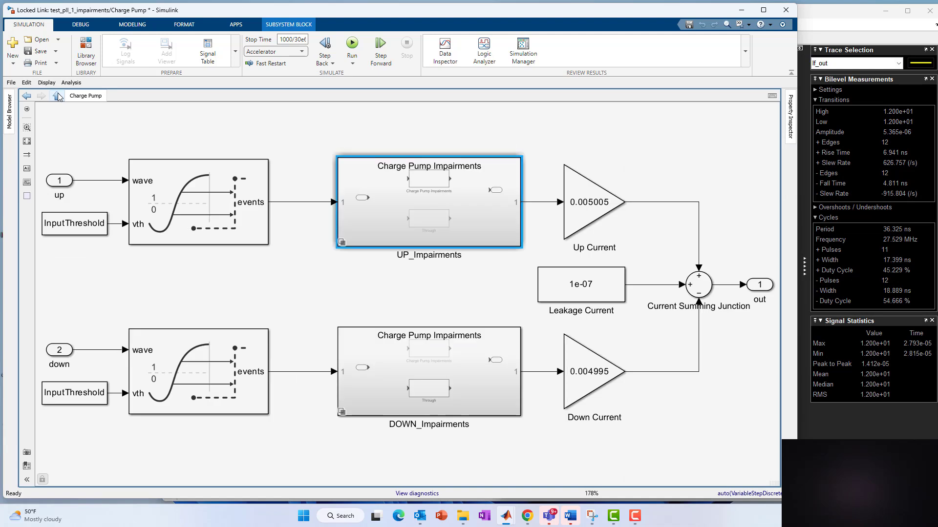
double_click(449, 383)
click(394, 263)
double_click(394, 264)
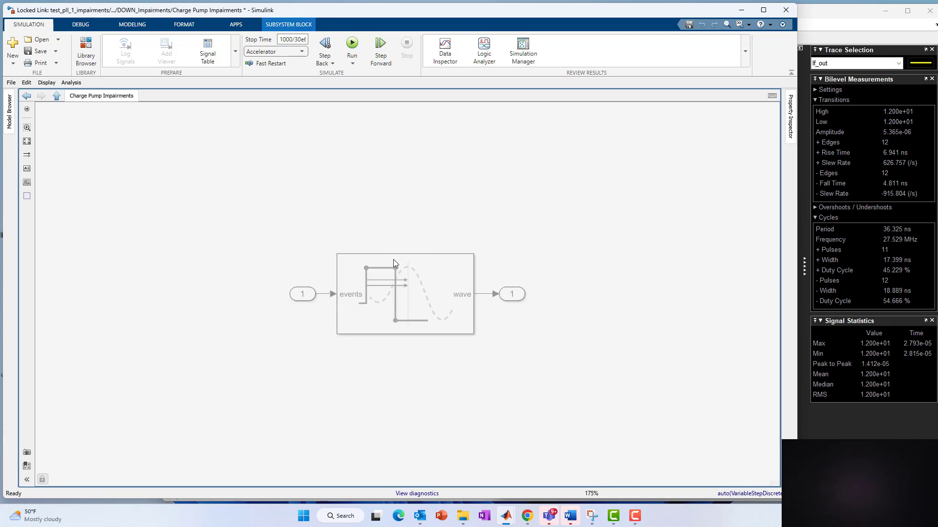
double_click(402, 293)
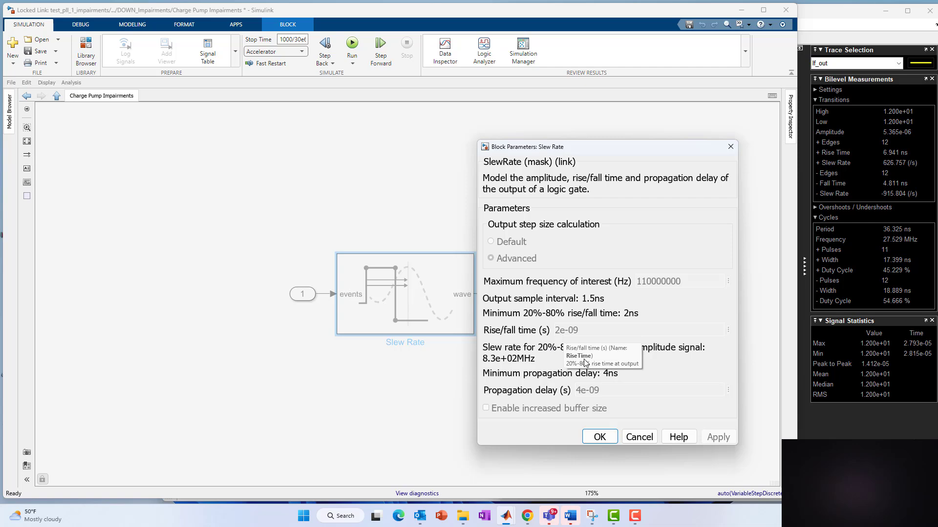
mouse_move(590, 396)
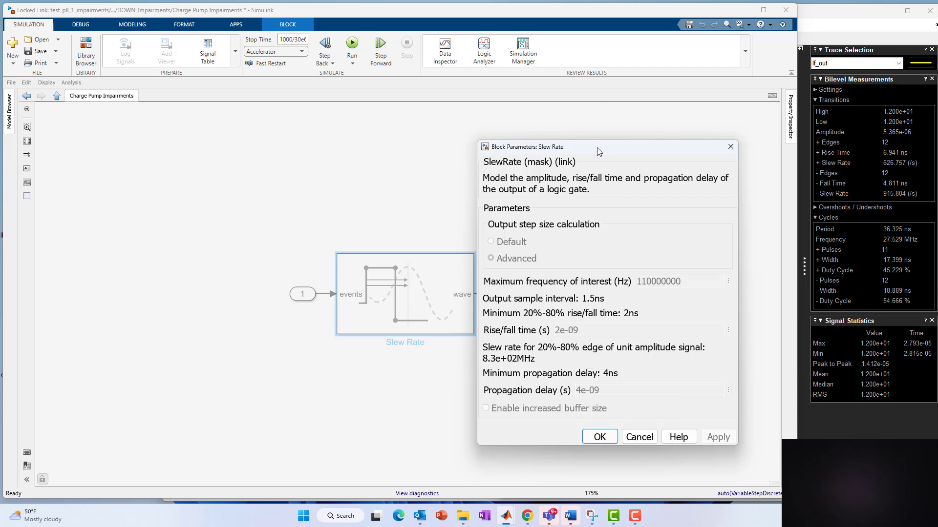
drag(596, 148, 826, 188)
click(741, 10)
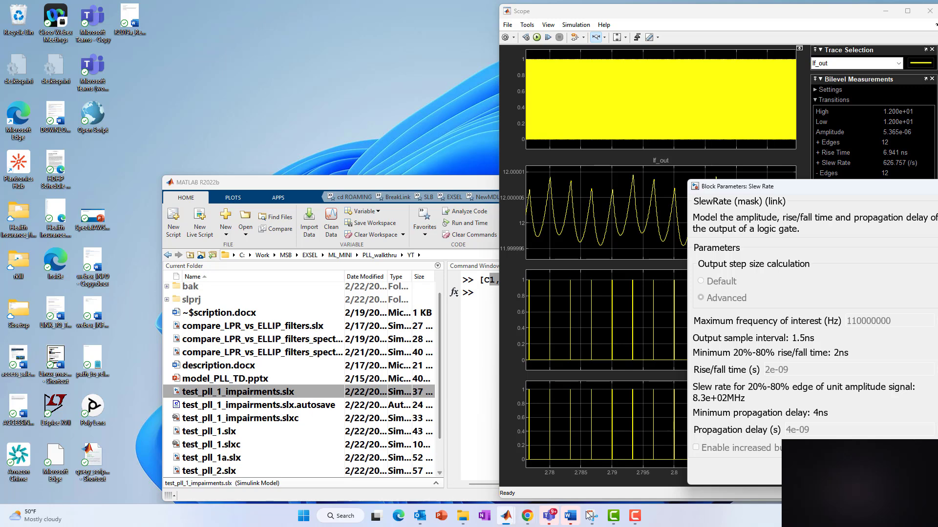
key(alt+Tab)
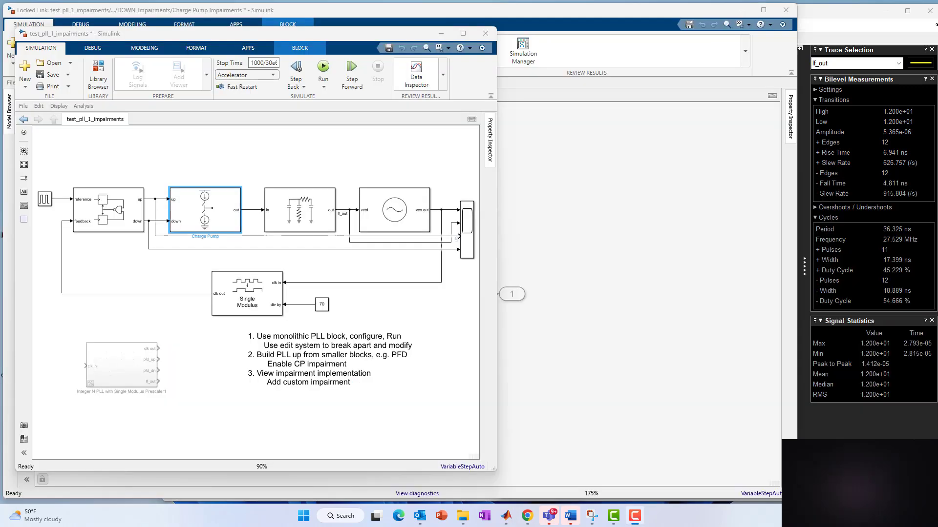
click(211, 217)
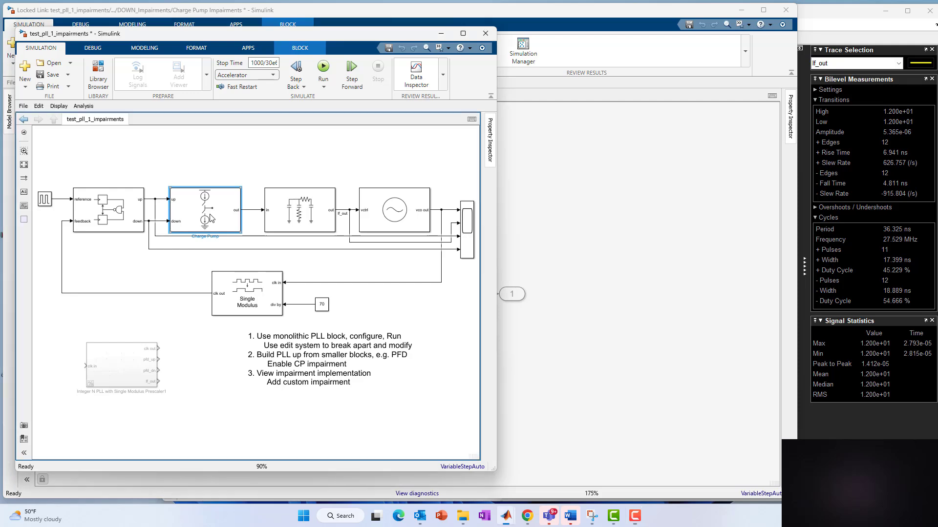
double_click(211, 218)
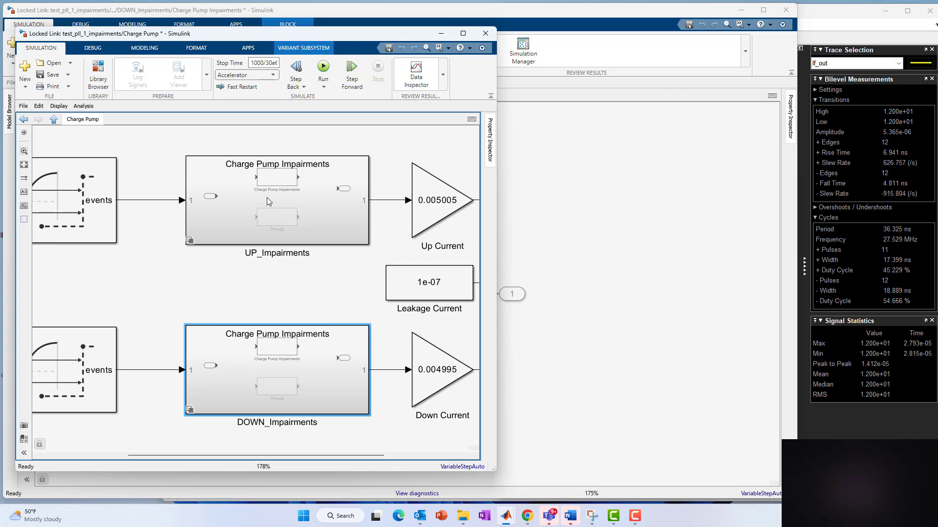
click(53, 120)
Check the Charge Pump's up and down rise/fall and delay values, then close with OK
double_click(205, 203)
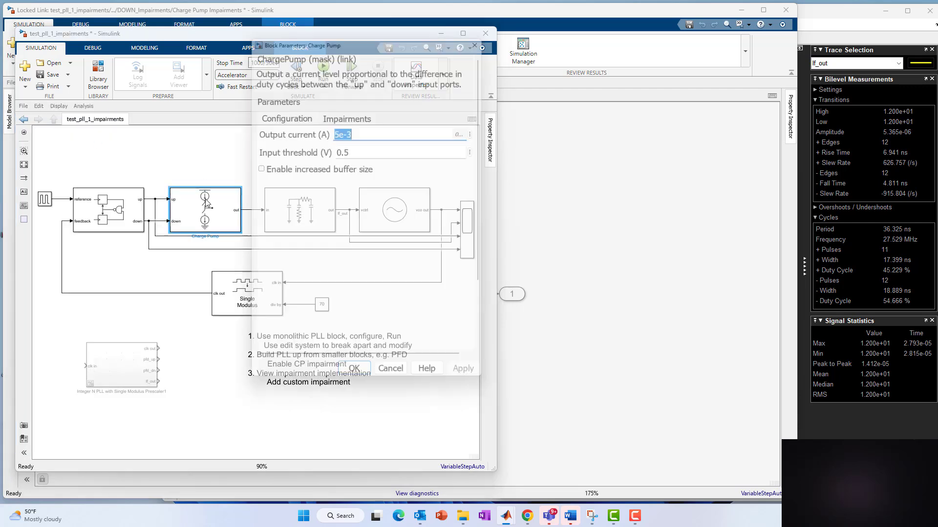
click(345, 113)
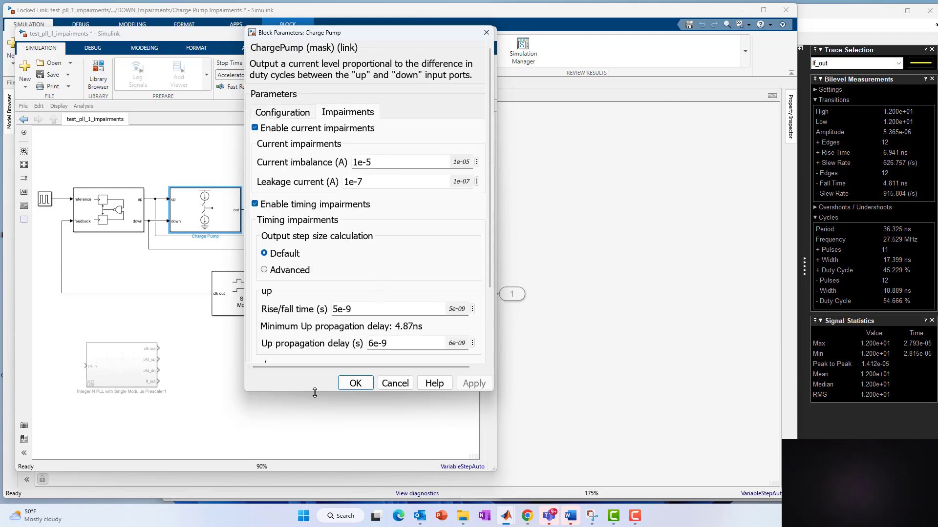
drag(319, 392, 321, 445)
drag(333, 309, 349, 308)
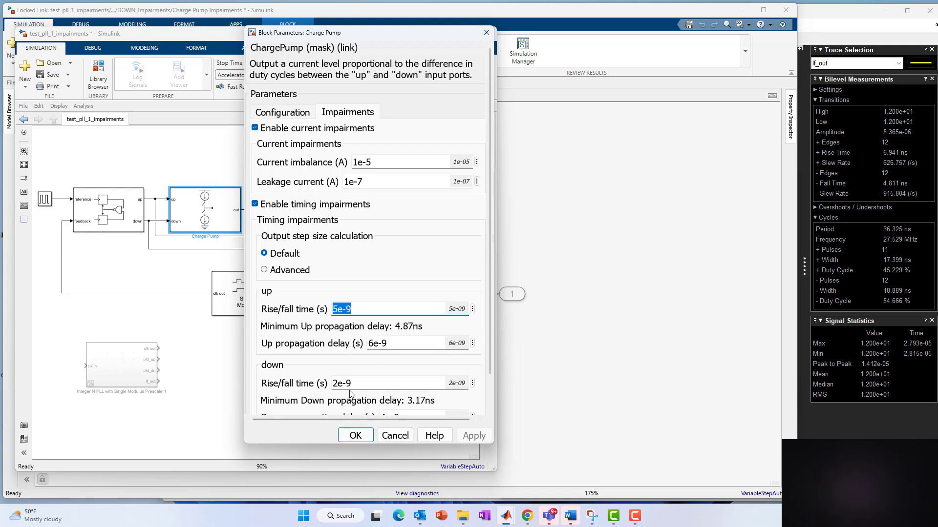
click(355, 436)
Inspect the UP Slew Rate settings: 5e-9 s rise/fall and 6e-9 s delay
key(ctrl+u)
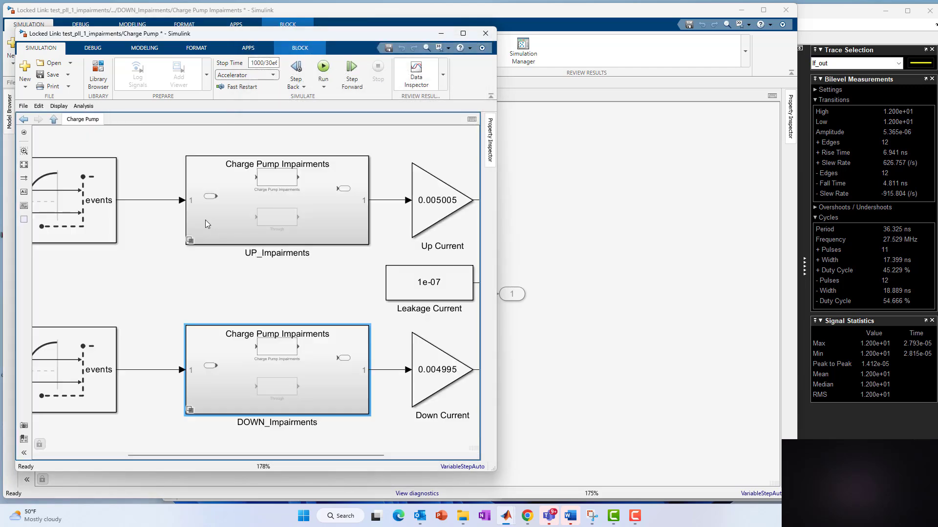
double_click(291, 215)
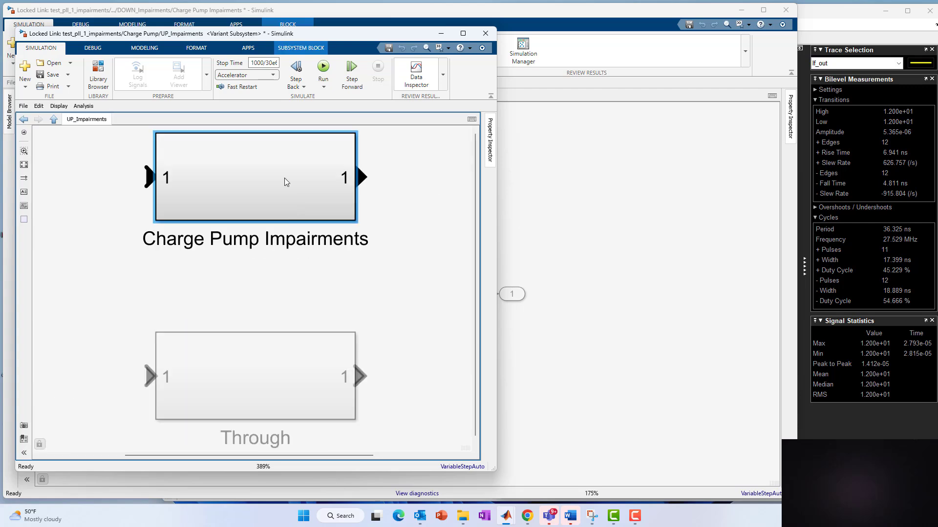
double_click(292, 218)
double_click(300, 285)
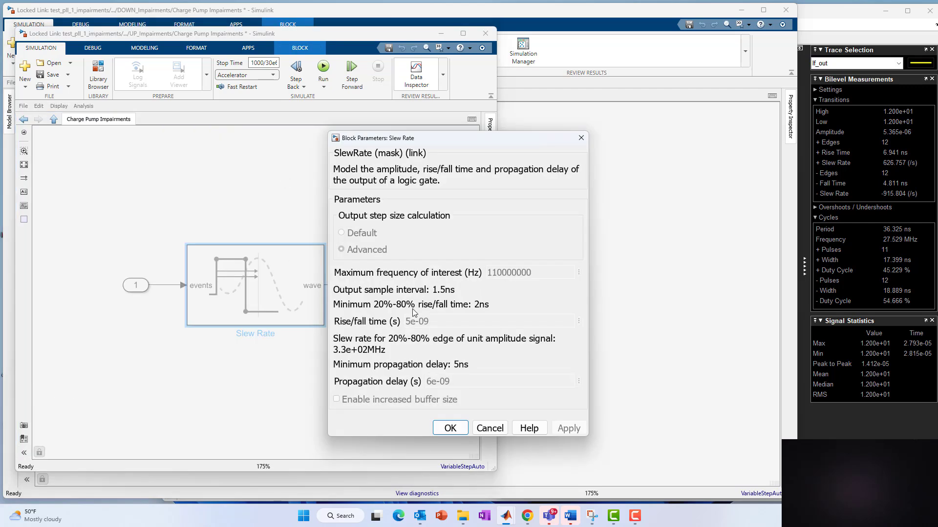
click(450, 428)
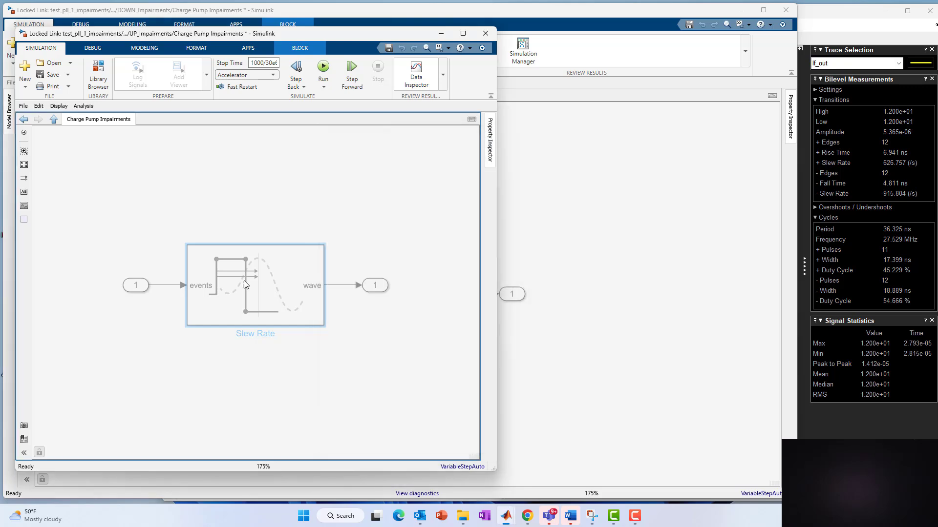
click(54, 120)
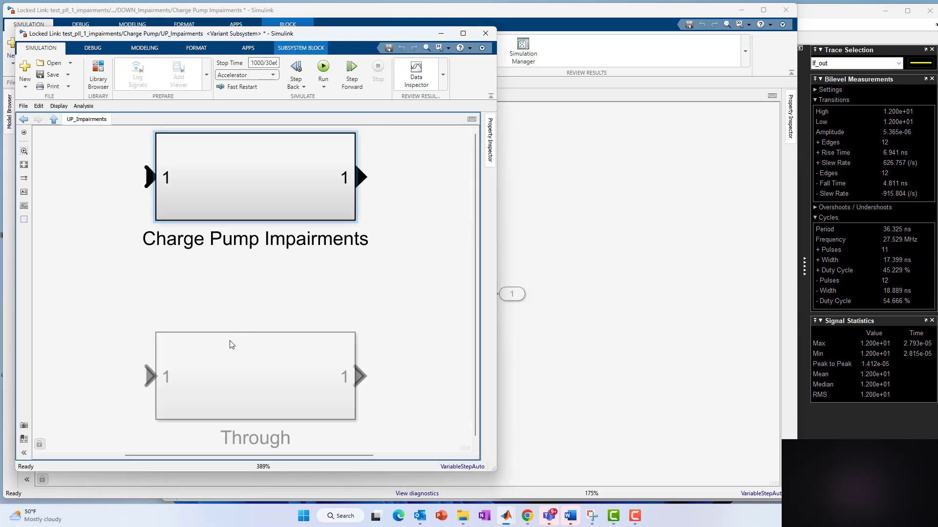
click(53, 120)
Inspect the DOWN Slew Rate settings (2e-9 s rise/fall, 4e-9 s delay) and return to Charge Pump level
double_click(286, 390)
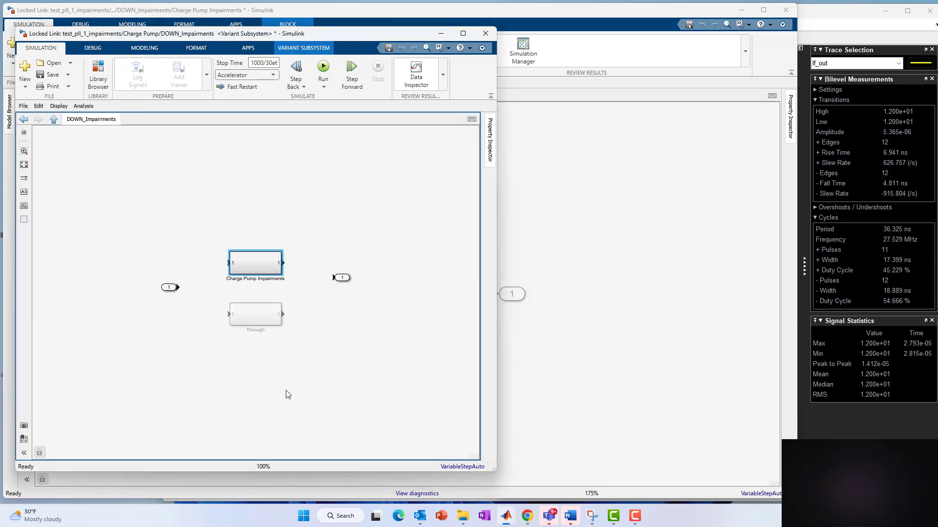
double_click(244, 260)
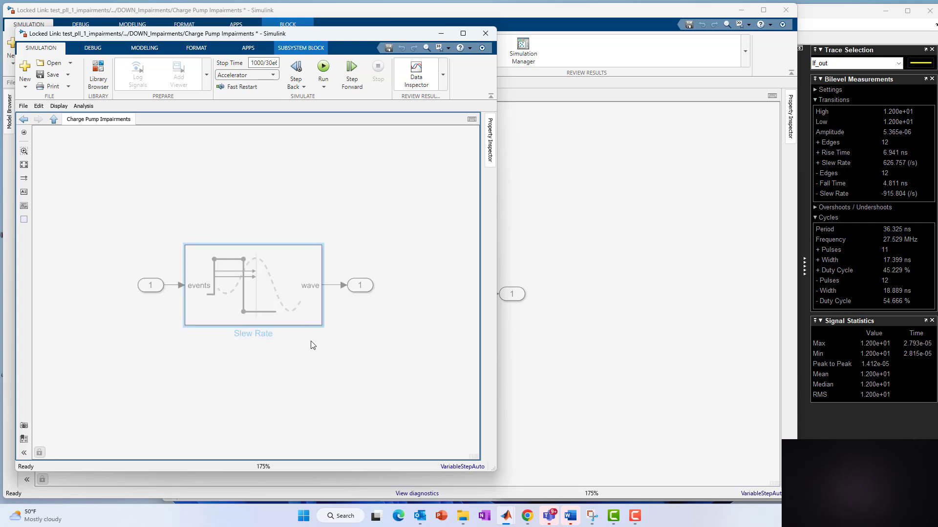
double_click(265, 307)
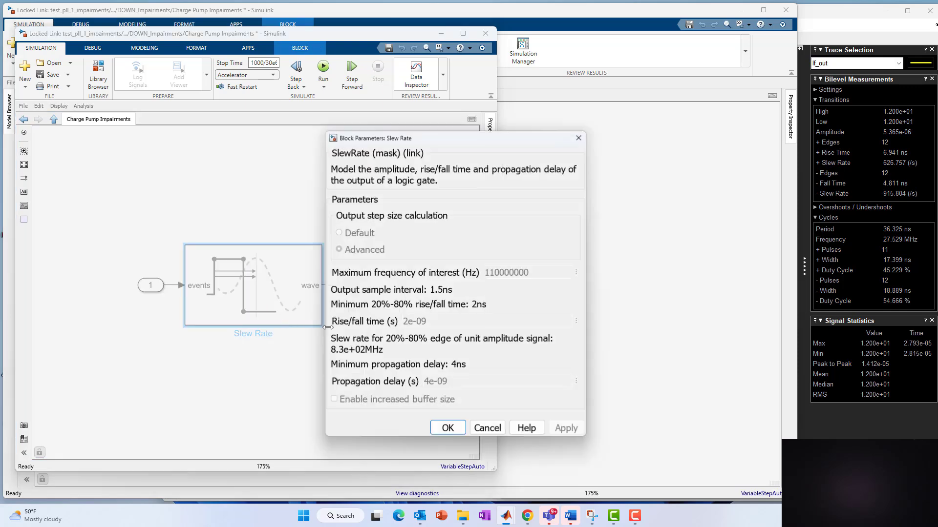
click(454, 428)
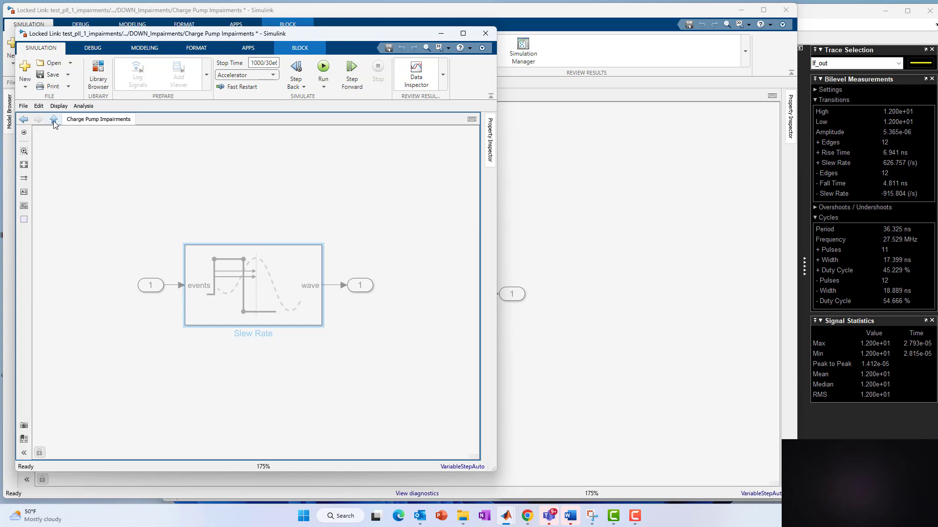
click(53, 120)
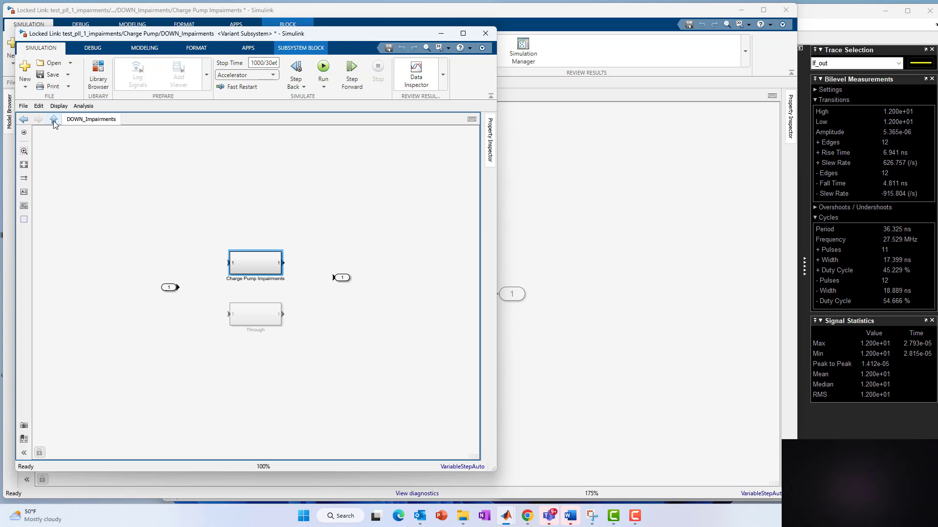
click(53, 120)
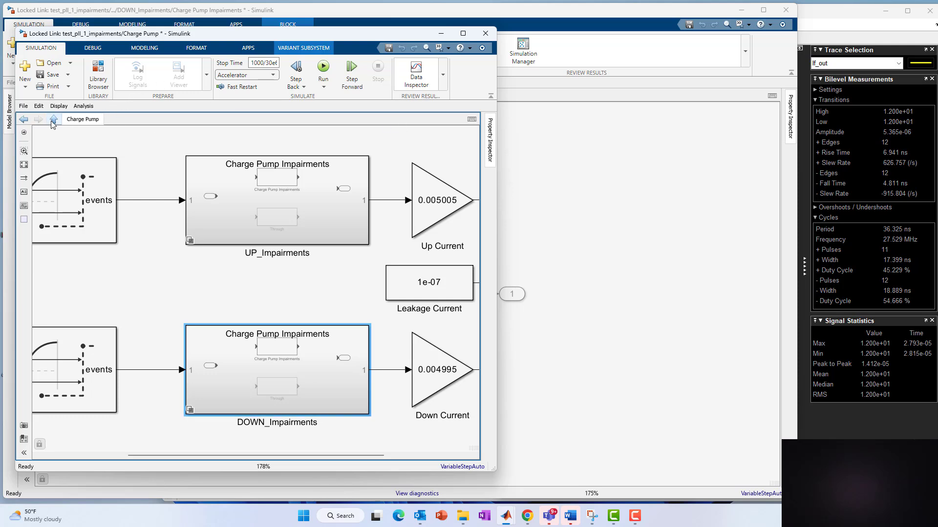
Rerun the PLL simulation and zoom lf_out to a few steady-state ripple cycles near 2.905–2.99
click(855, 32)
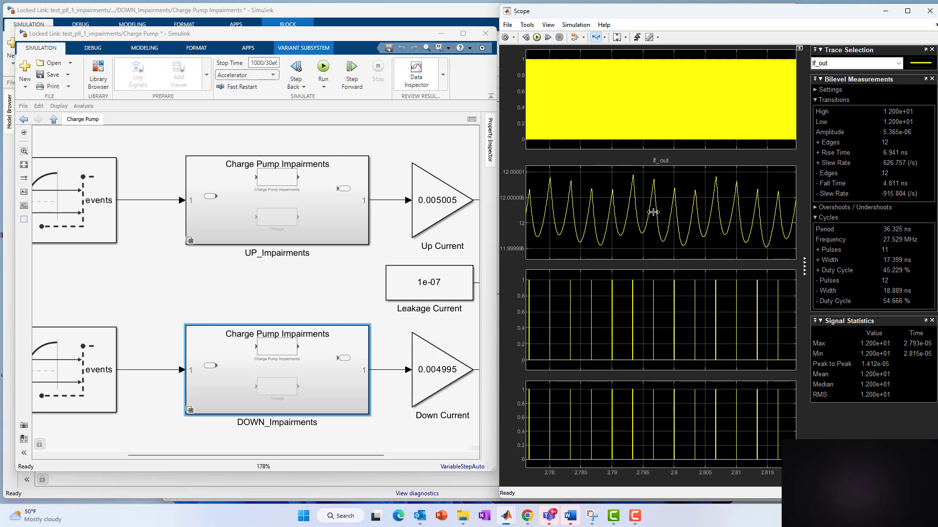
click(323, 69)
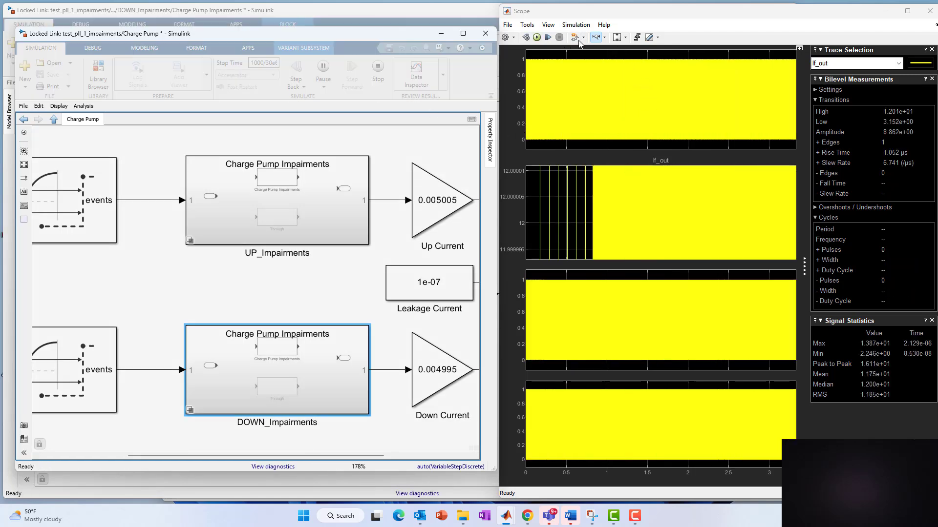
click(617, 38)
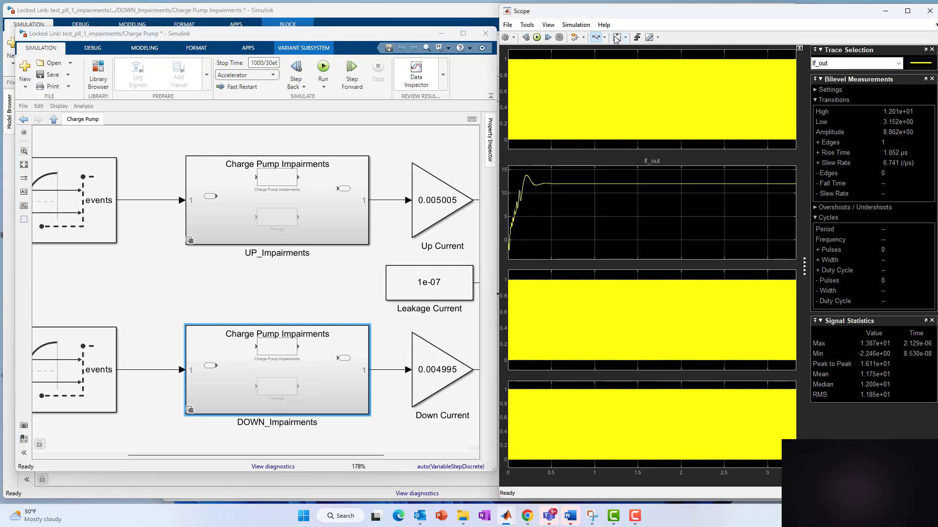
drag(672, 185, 790, 185)
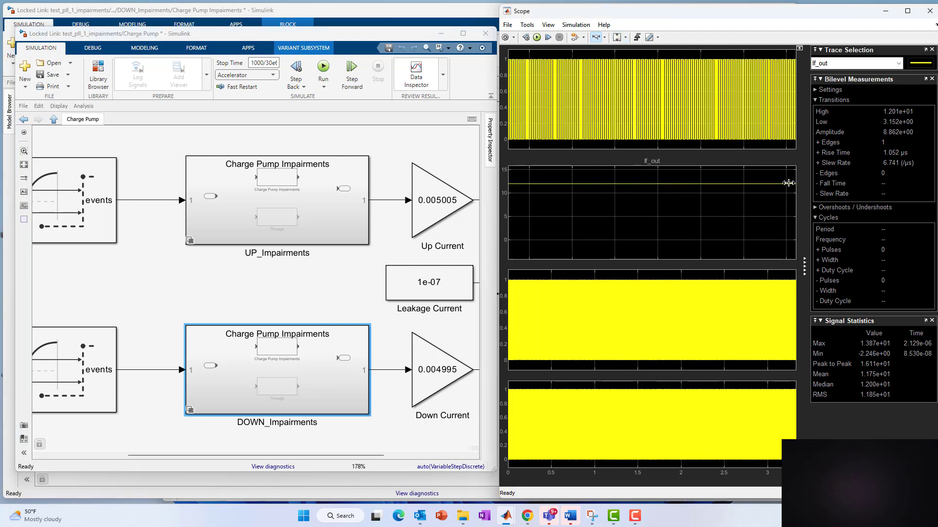
drag(662, 189, 786, 188)
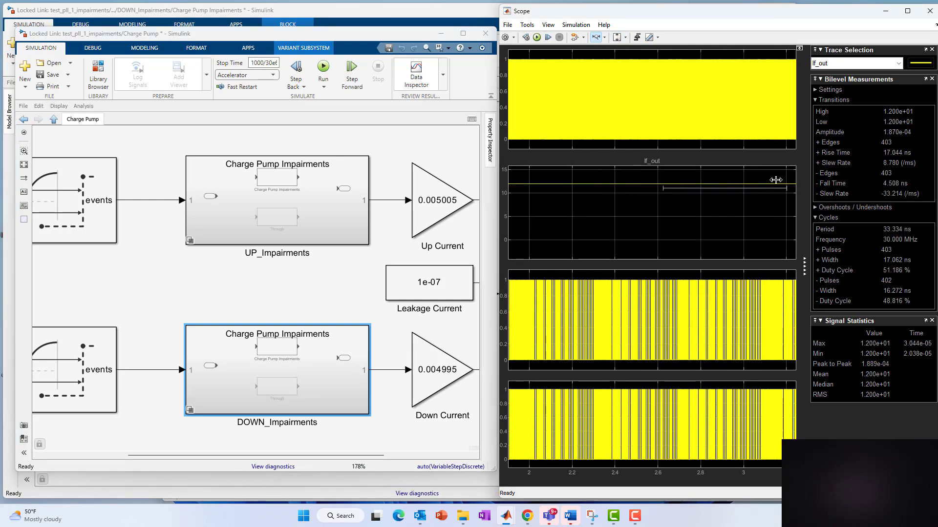
click(618, 39)
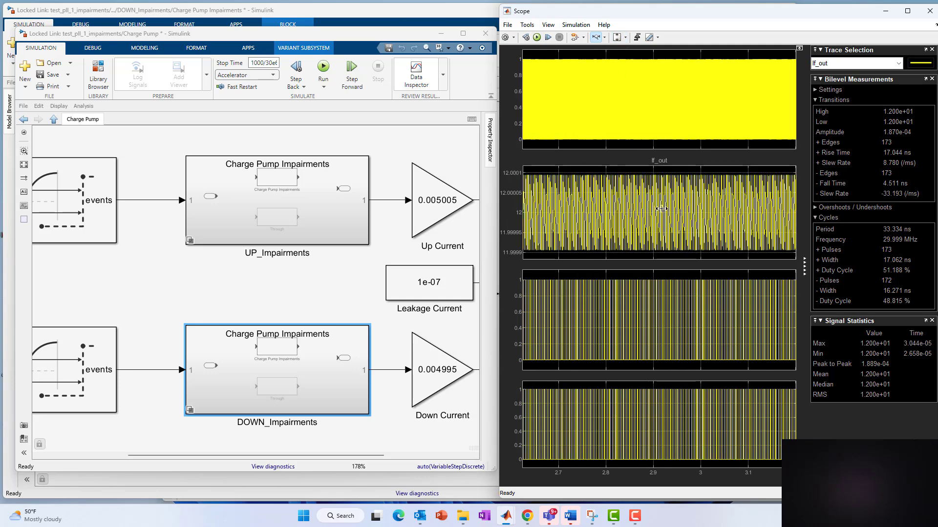
drag(655, 205, 694, 204)
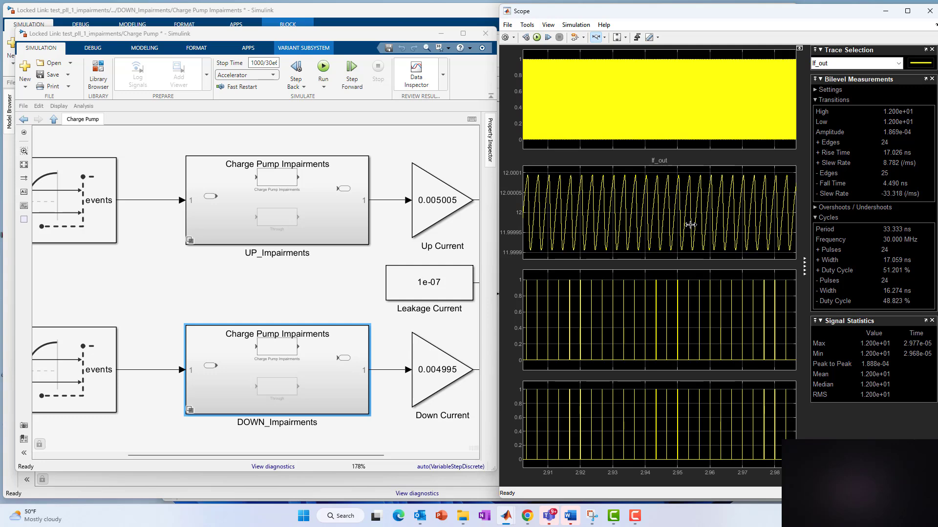
drag(637, 219, 712, 217)
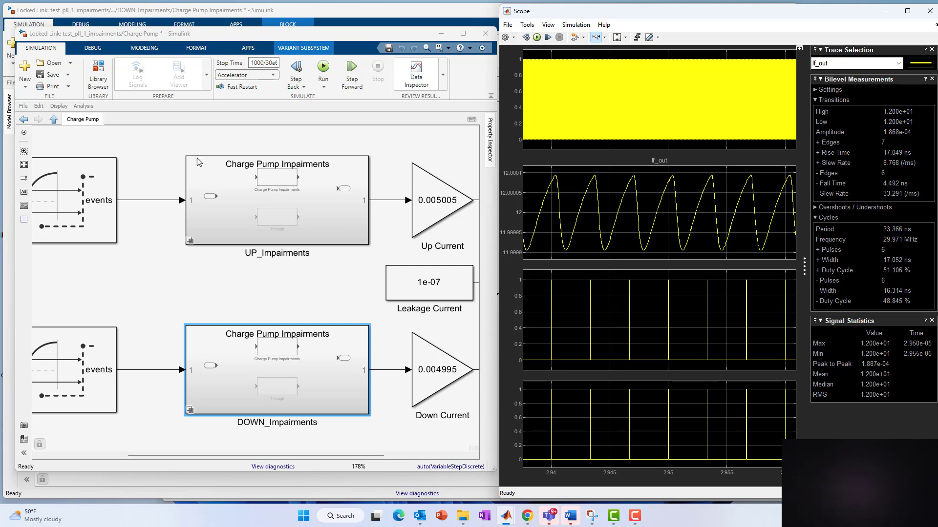
Return to the top-level PLL model, widen its window, and add then delete a Spectrum Analyzer block
click(54, 122)
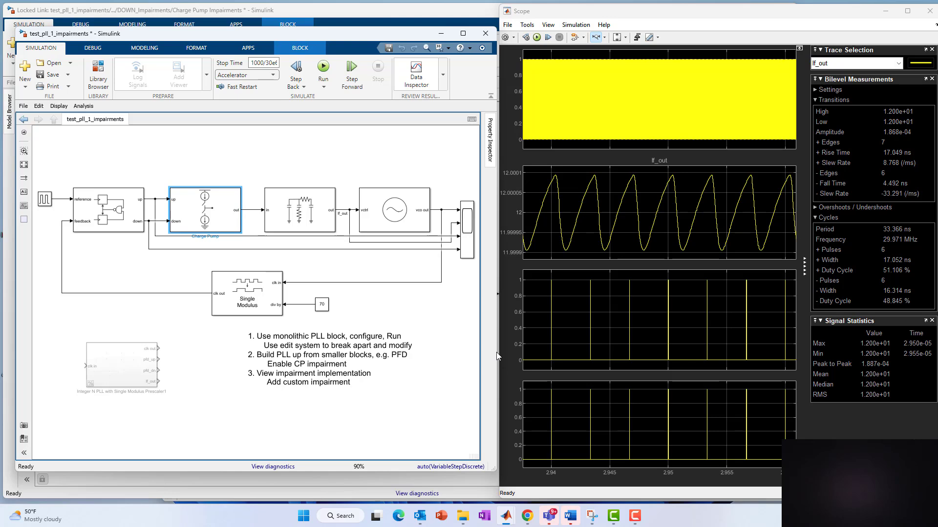
drag(497, 351, 589, 351)
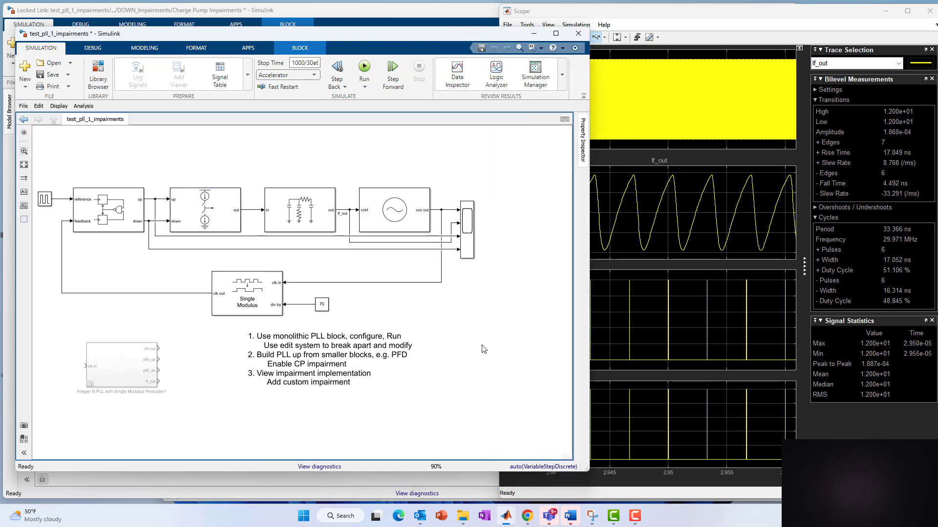
double_click(483, 349)
text(spectr)
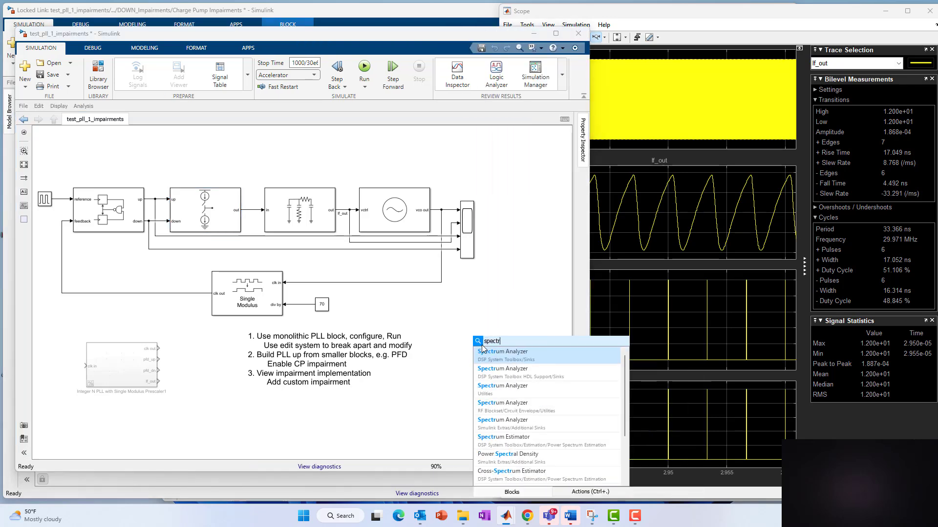
click(497, 357)
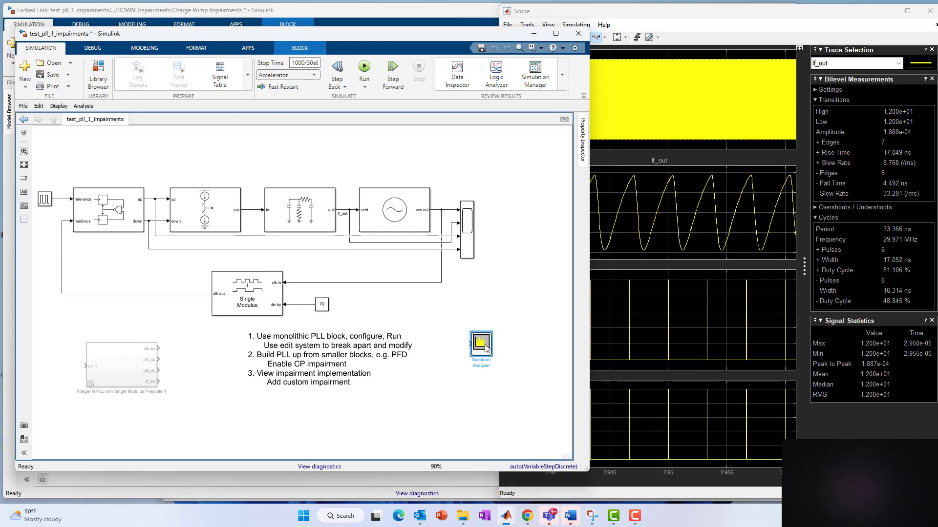
drag(491, 356, 446, 304)
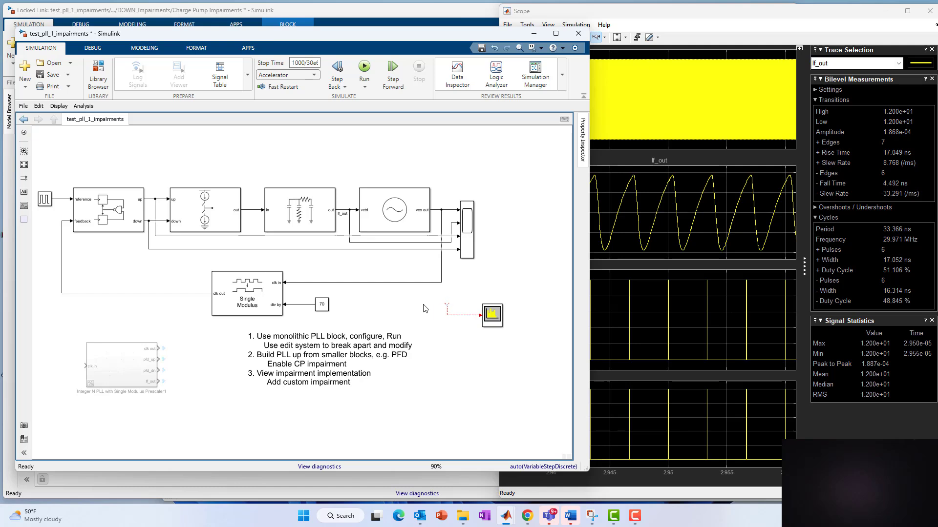
key(Delete)
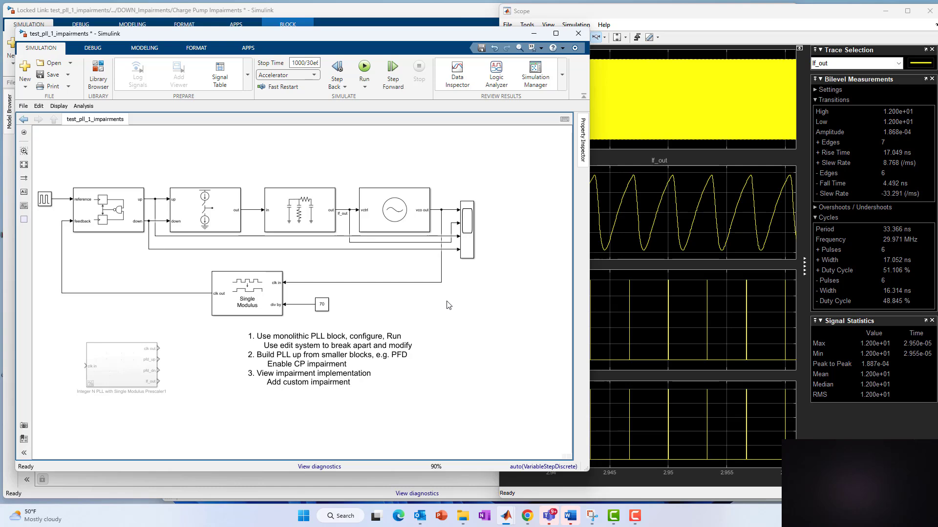
scroll(446, 312, up, 2)
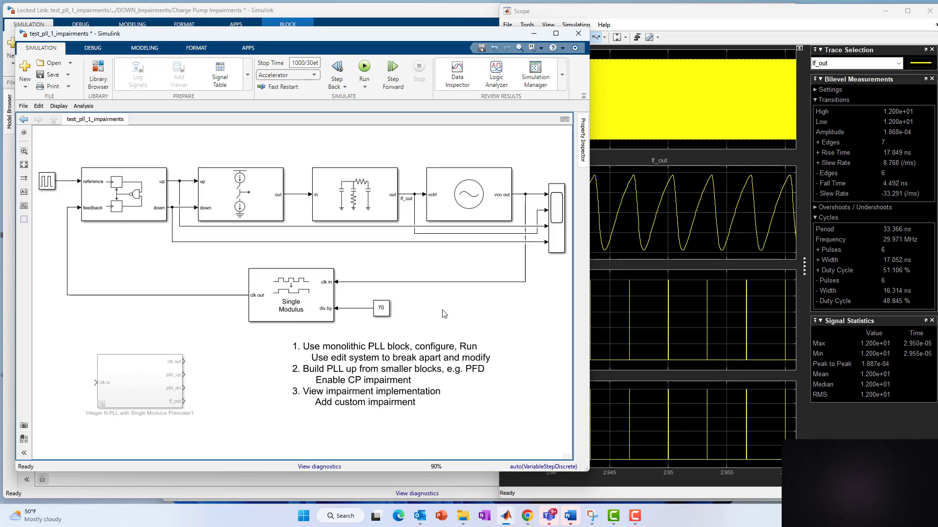
double_click(234, 202)
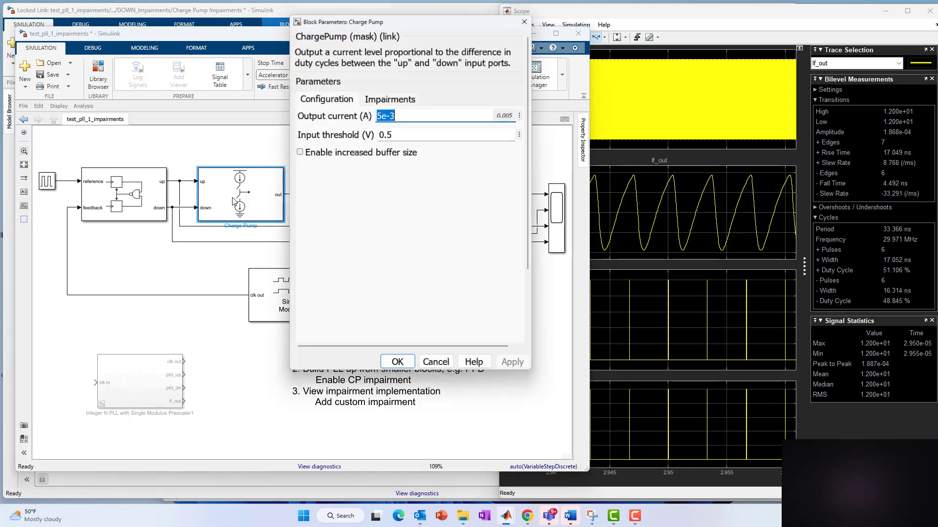
click(394, 100)
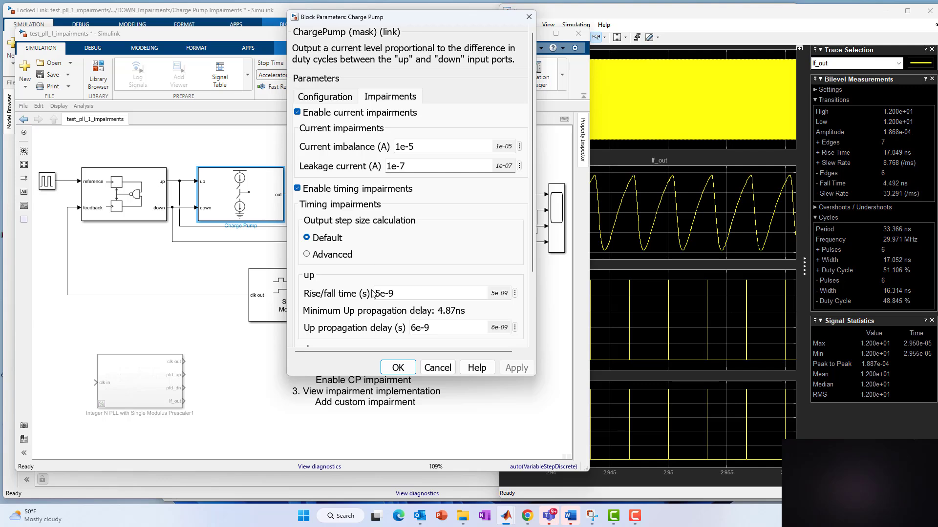
scroll(532, 244, down, 2)
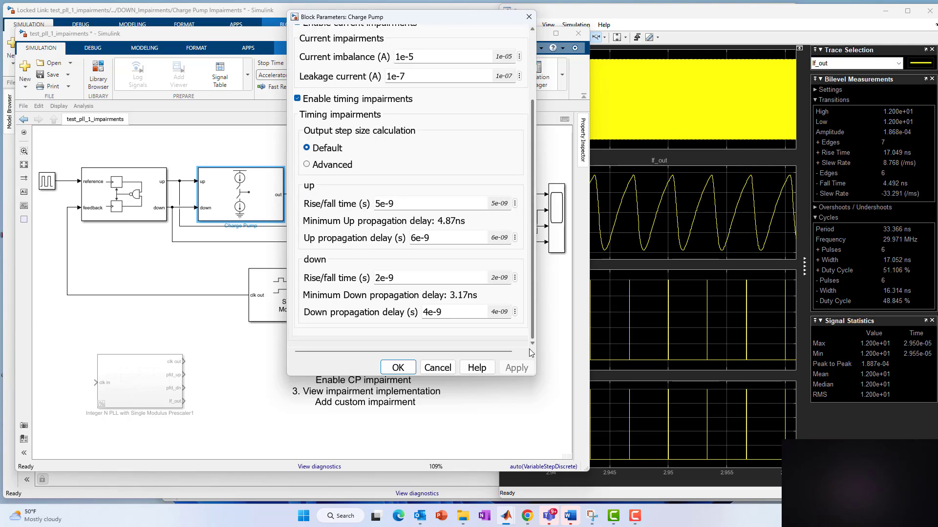
click(429, 369)
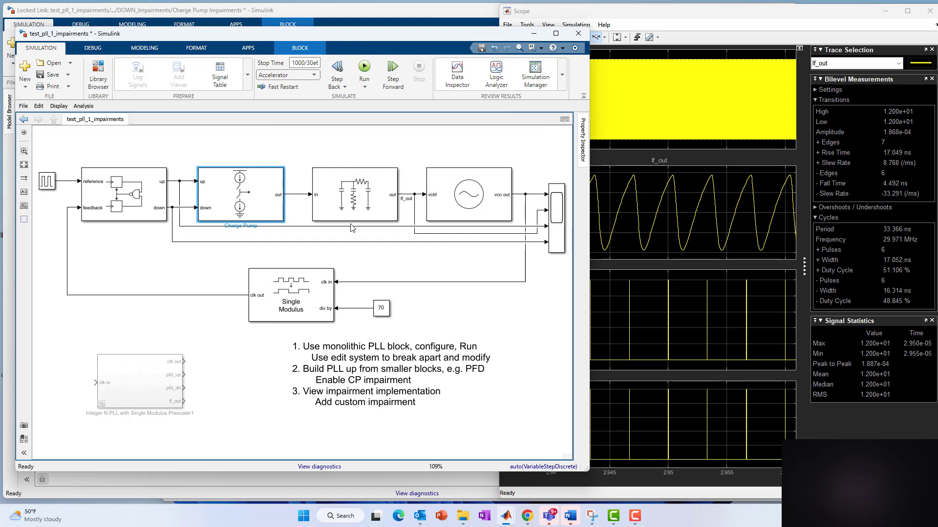
click(150, 209)
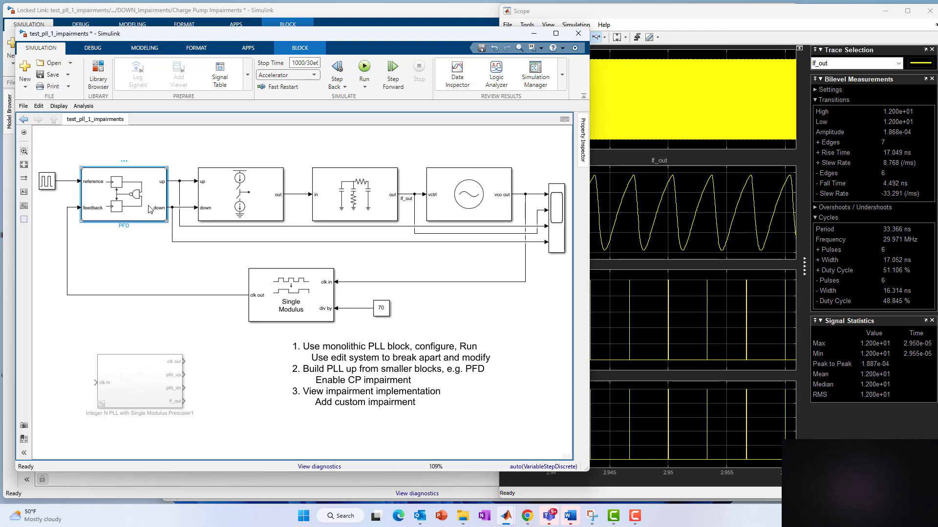
double_click(228, 201)
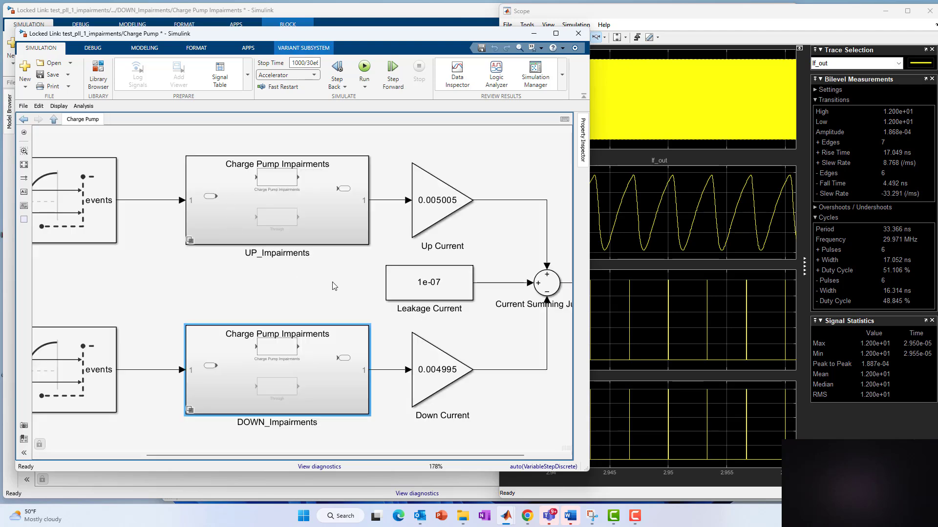
click(432, 371)
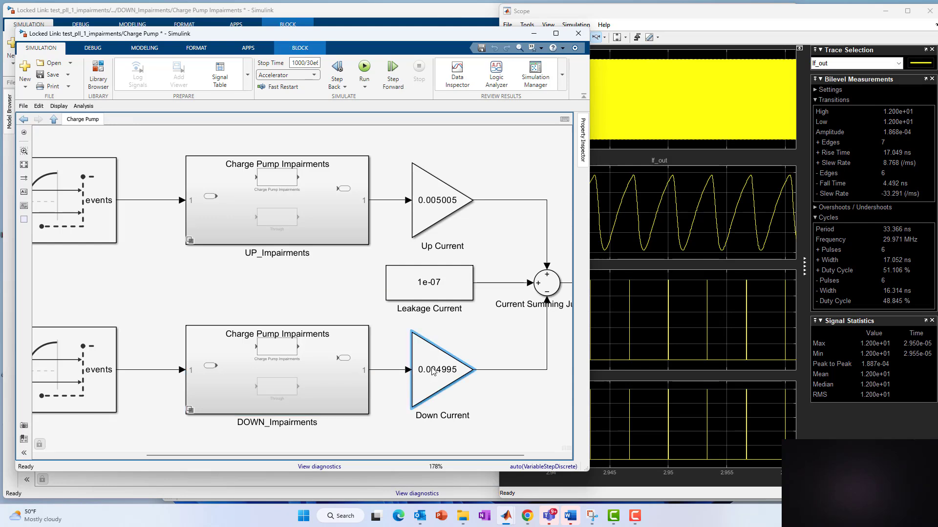
click(432, 372)
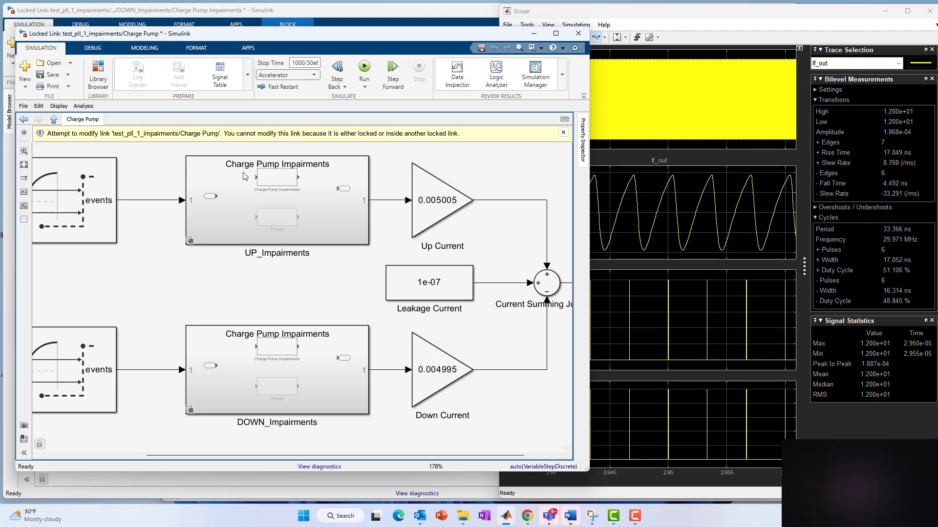
click(563, 133)
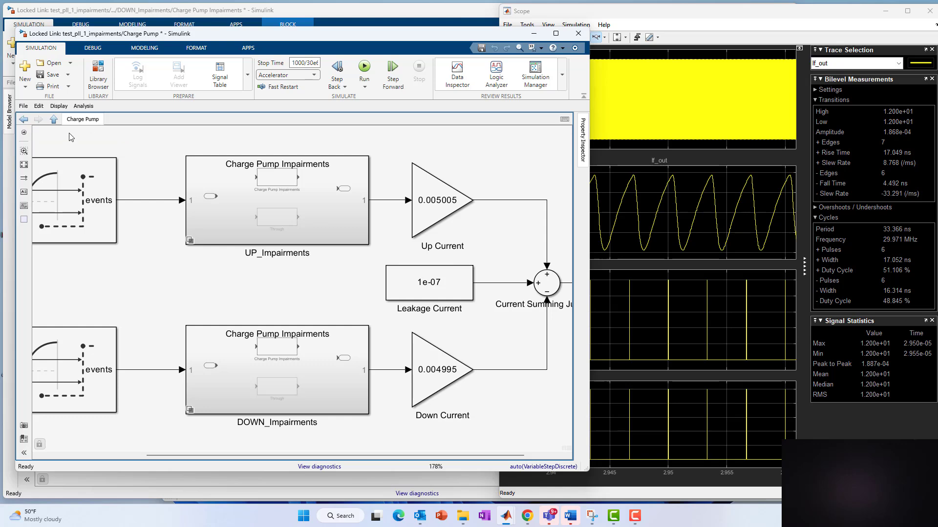
click(54, 120)
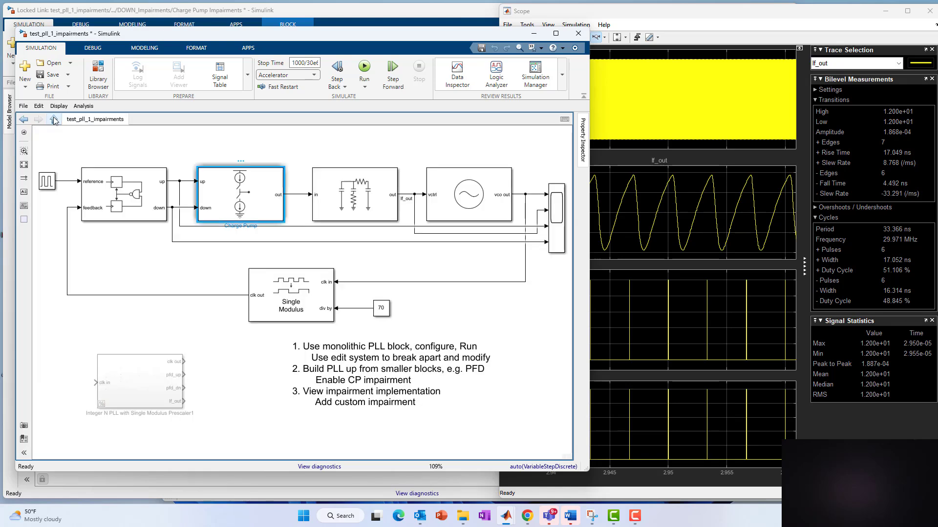
click(140, 205)
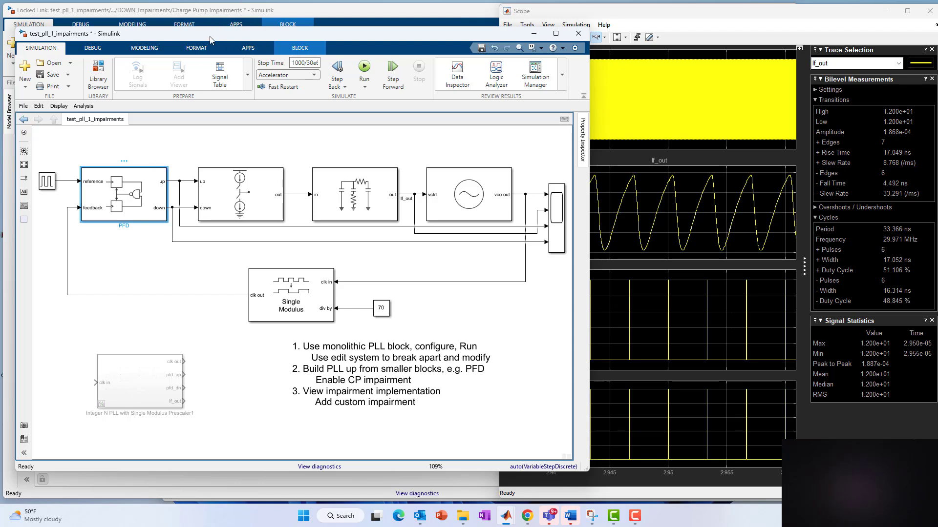
drag(210, 40, 211, 25)
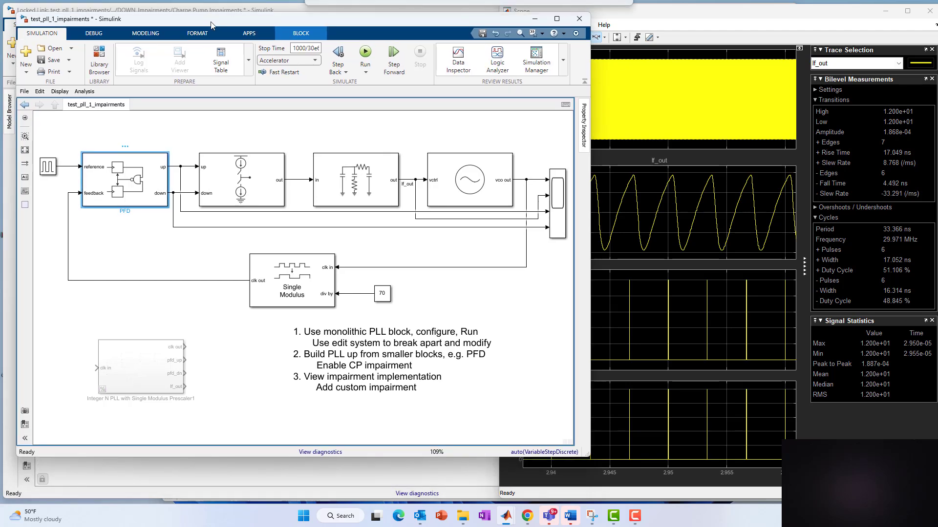
double_click(125, 183)
key(space)
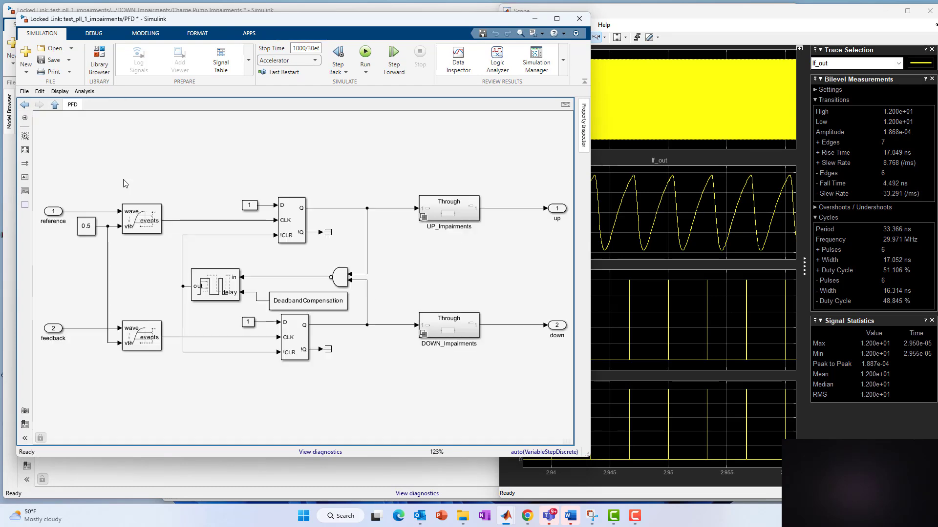
click(343, 282)
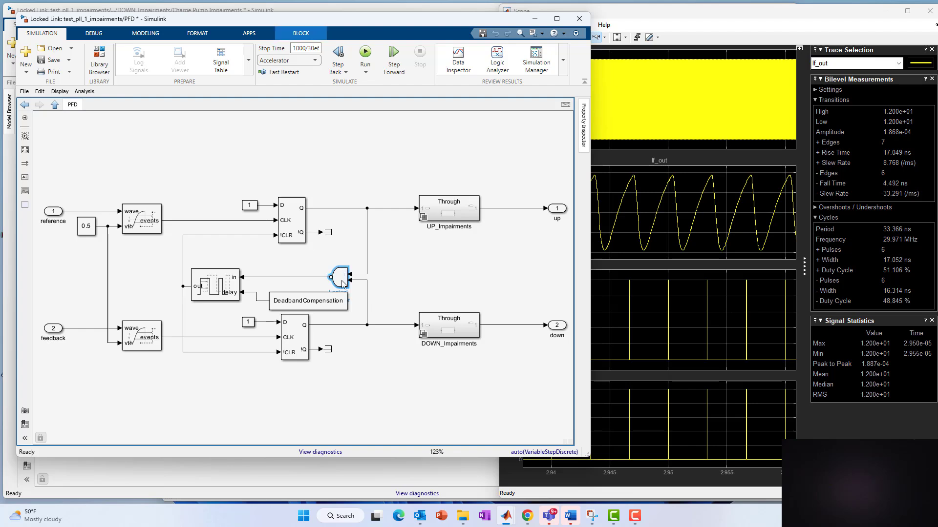
drag(343, 266, 449, 167)
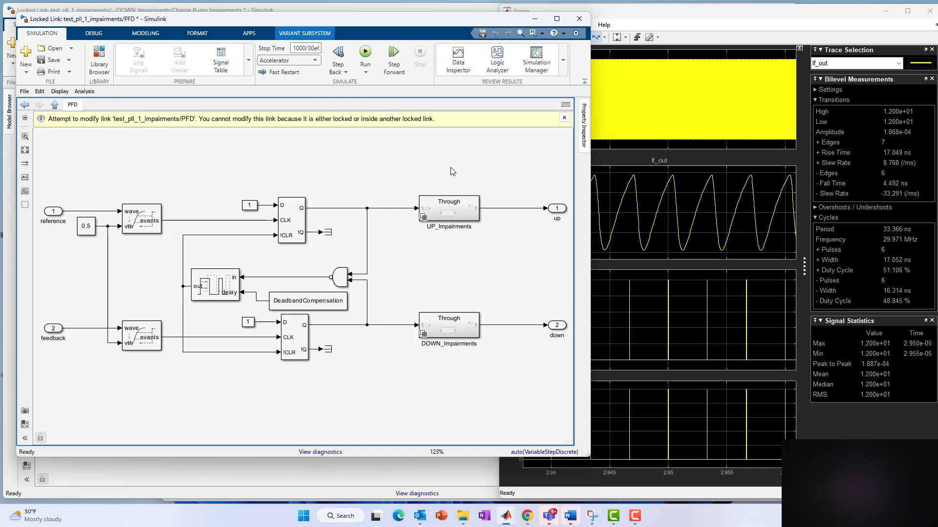
click(565, 118)
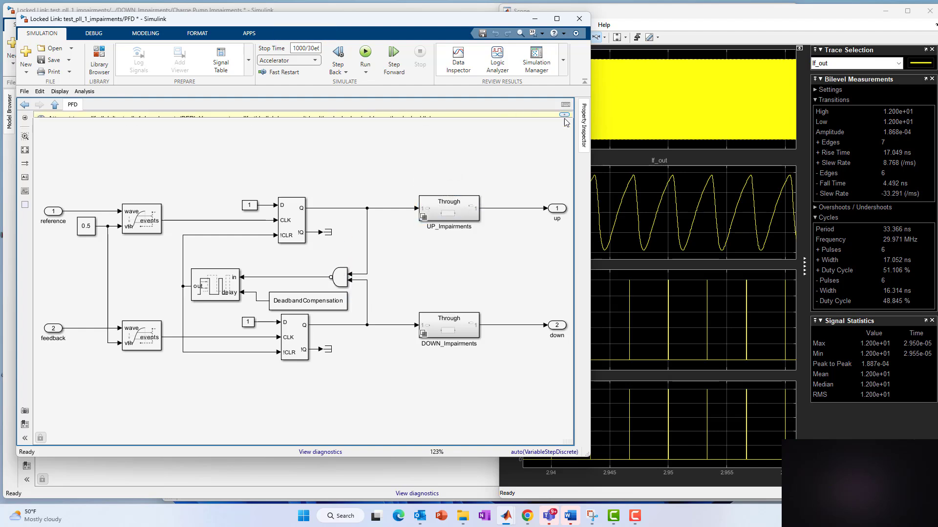
click(55, 105)
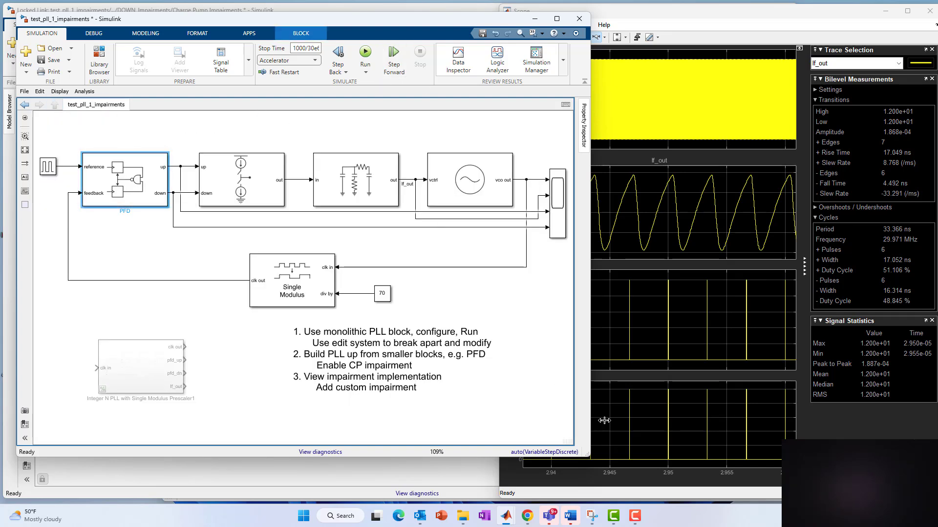
Make PFD the current block and run set_param(gcb,'LinkStatus','none') in MATLAB's Command Window
mouse_move(503, 517)
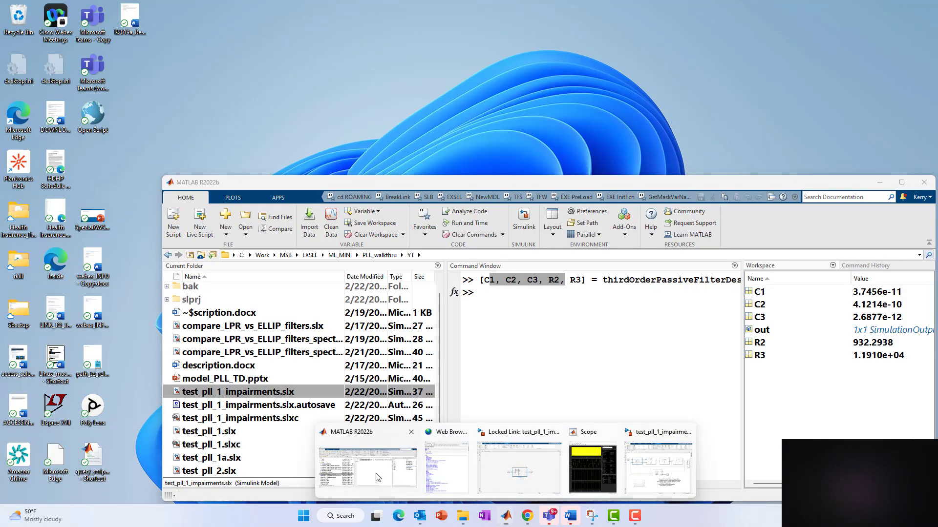
click(389, 480)
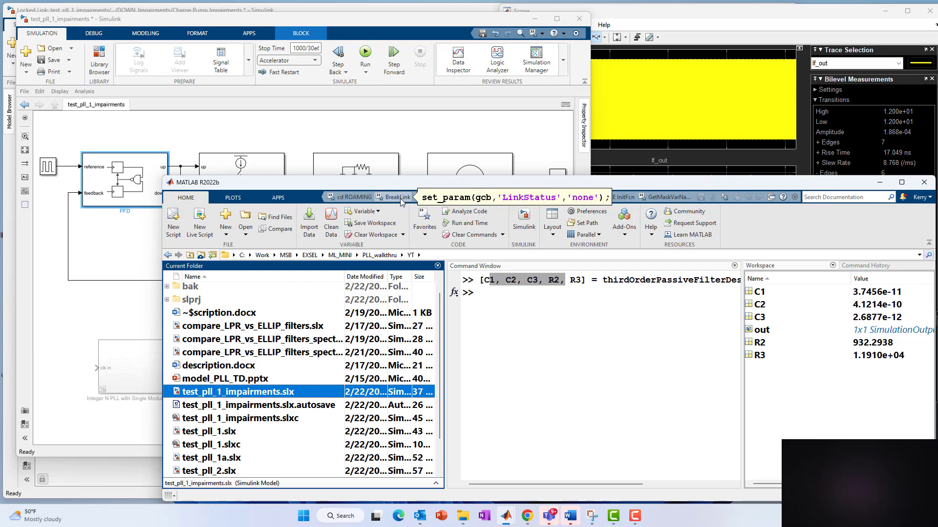
click(387, 198)
click(211, 133)
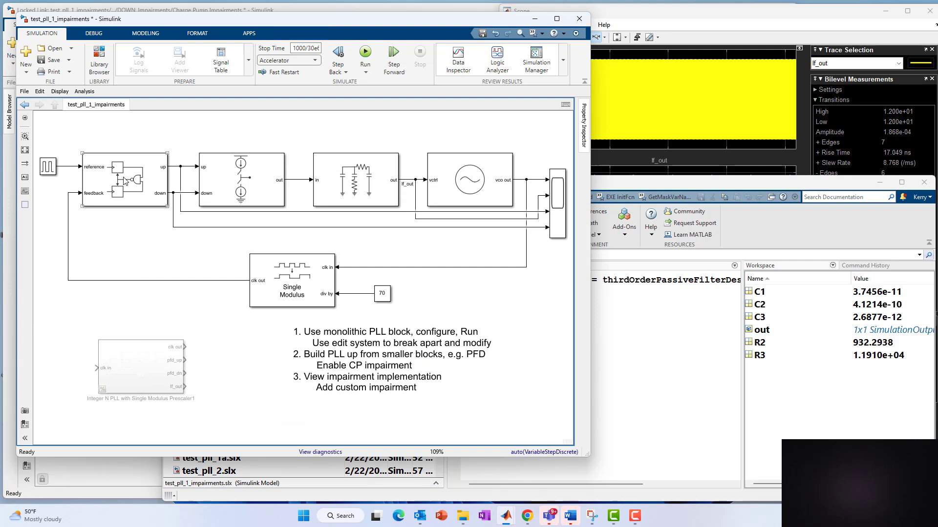
click(652, 334)
text(set_param(gc)
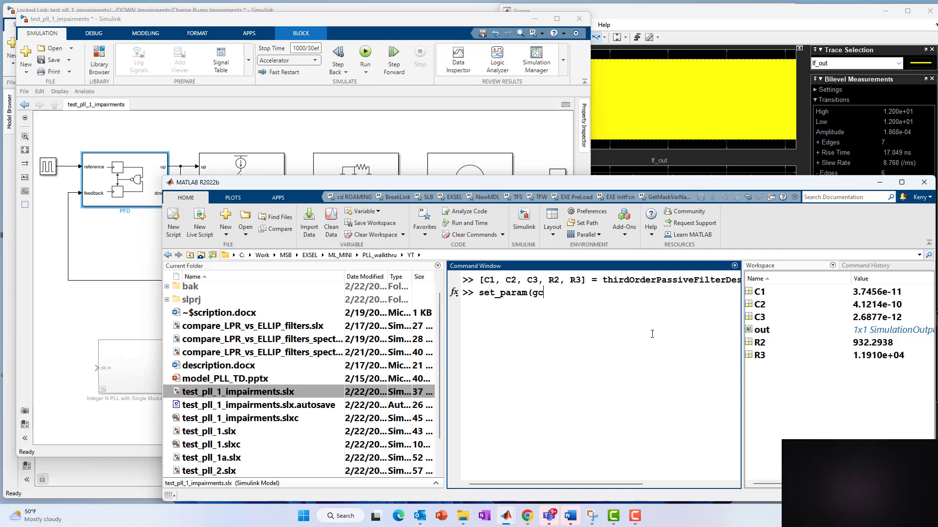
text(b,'LinkStatus','none'))
key(Return)
click(147, 122)
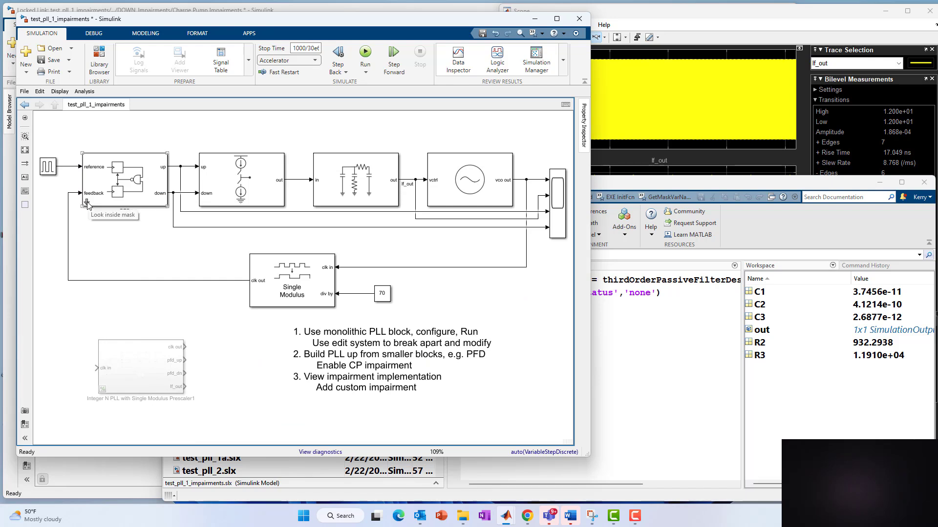
Look inside the PFD subsystem and select its UP_Impairments block
click(88, 204)
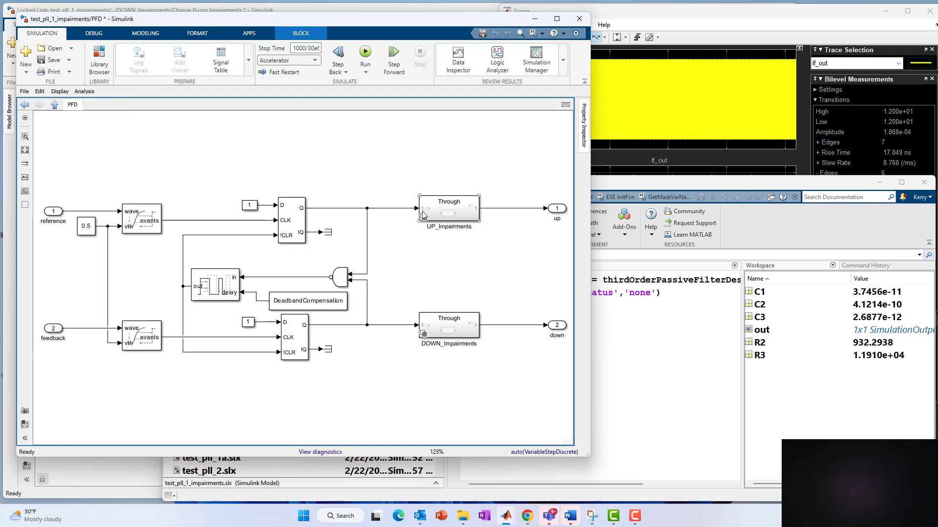
click(447, 213)
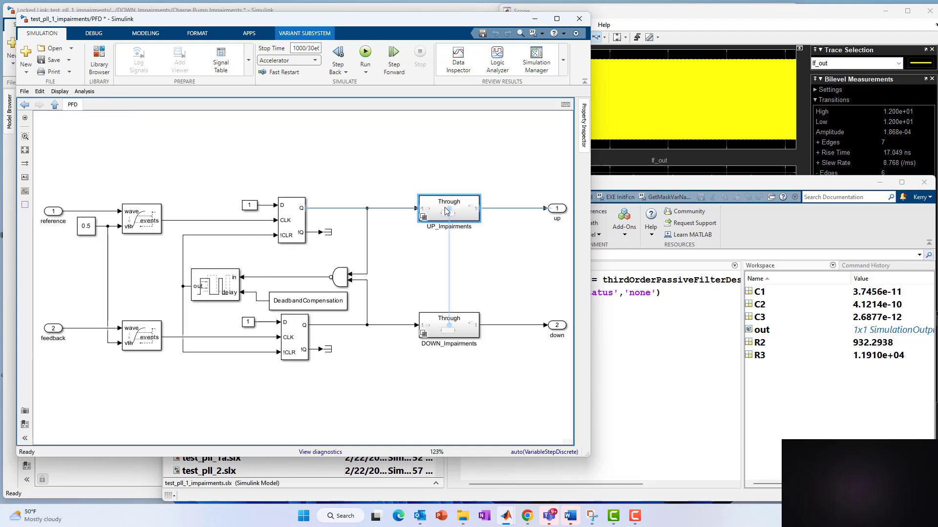
click(438, 178)
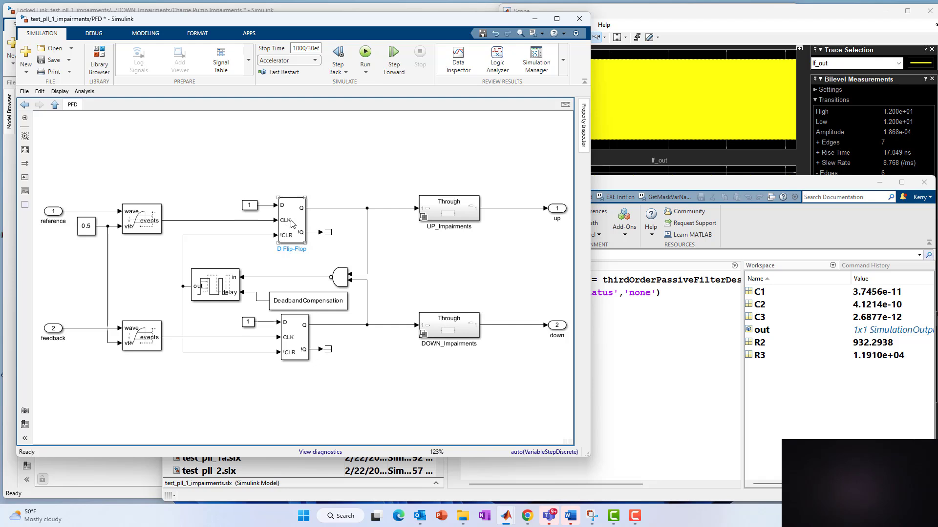
click(449, 221)
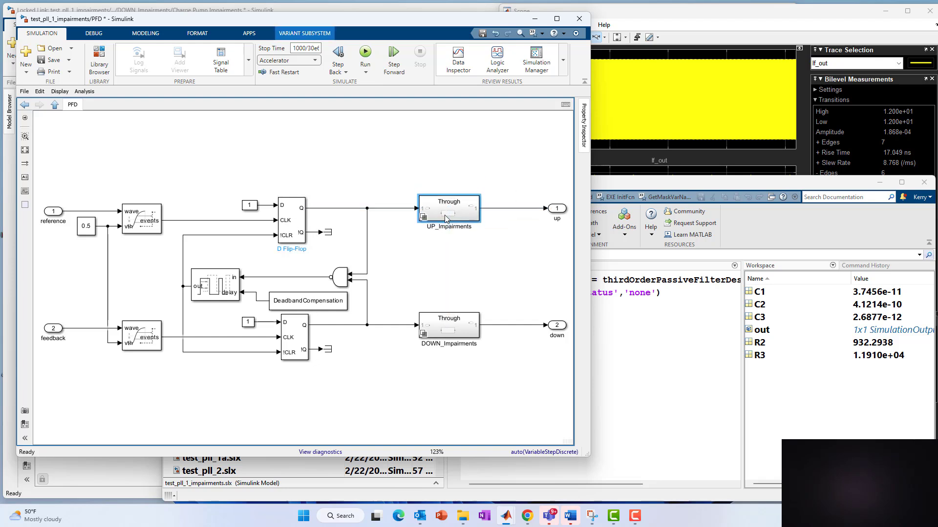
Insert a Gain on the UP output line, then delete it and reconnect UP_Impairments to output port 1
double_click(380, 175)
key(Return)
drag(382, 175, 526, 217)
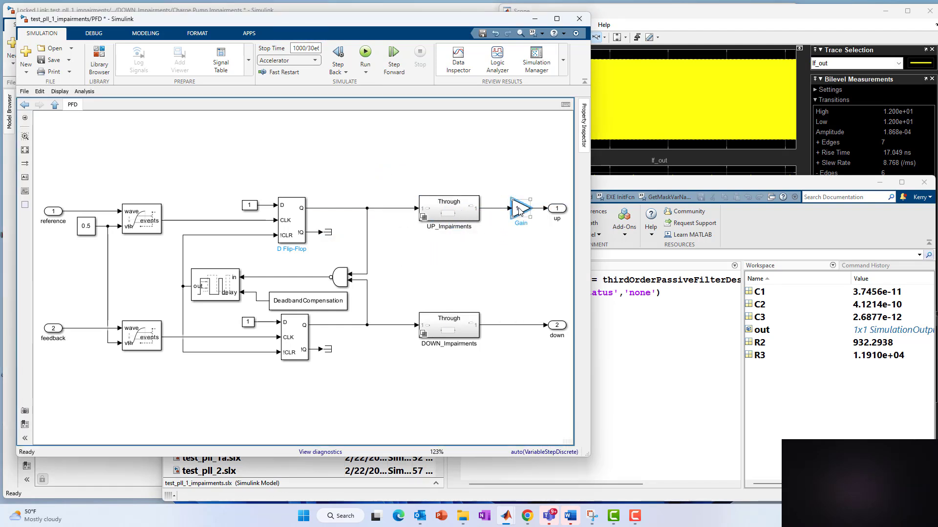
key(Delete)
click(520, 209)
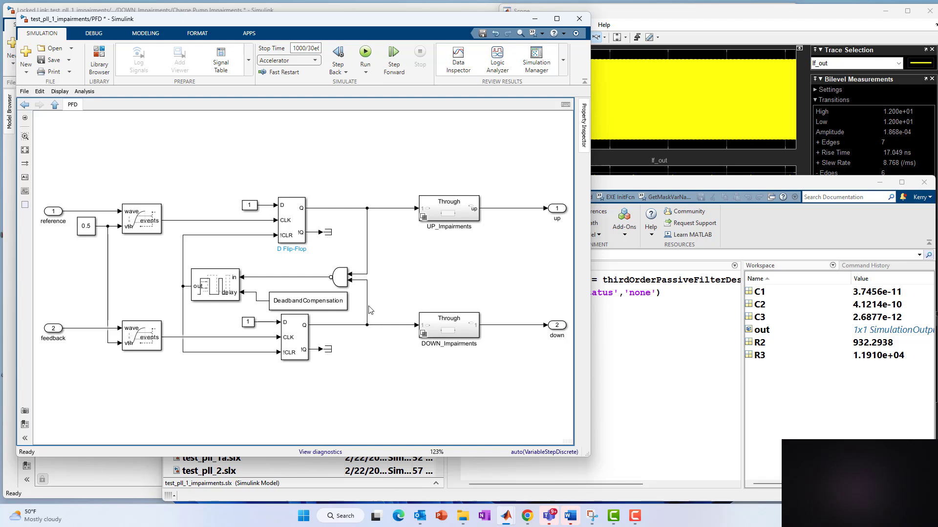
Shift the impairment blocks and NOR-gate wires right and delete the lower flip-flop's output wiring
drag(401, 166, 507, 342)
click(441, 366)
drag(368, 240, 455, 229)
drag(368, 307, 456, 305)
click(394, 377)
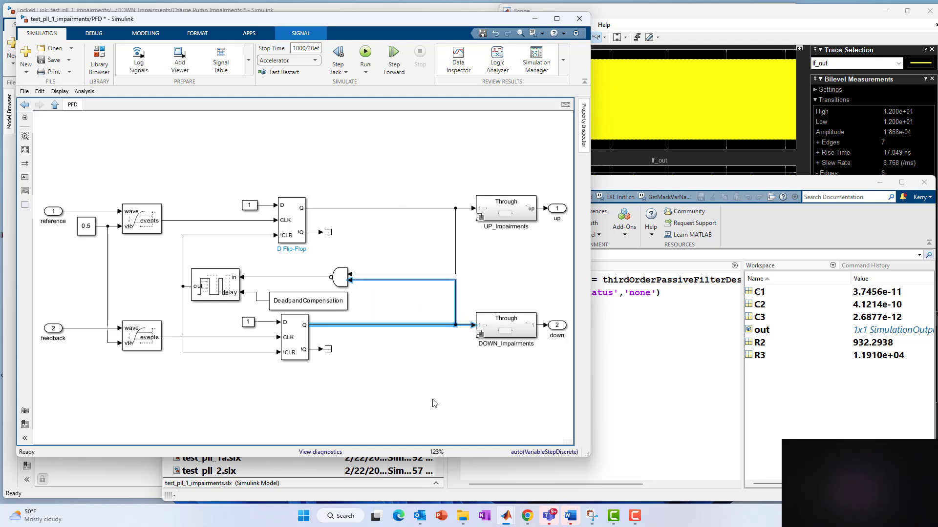
key(Delete)
Insert a Variable Pulse Delay by the lower flip-flop and wire its output to DOWN_Impairments
double_click(438, 384)
text(variab)
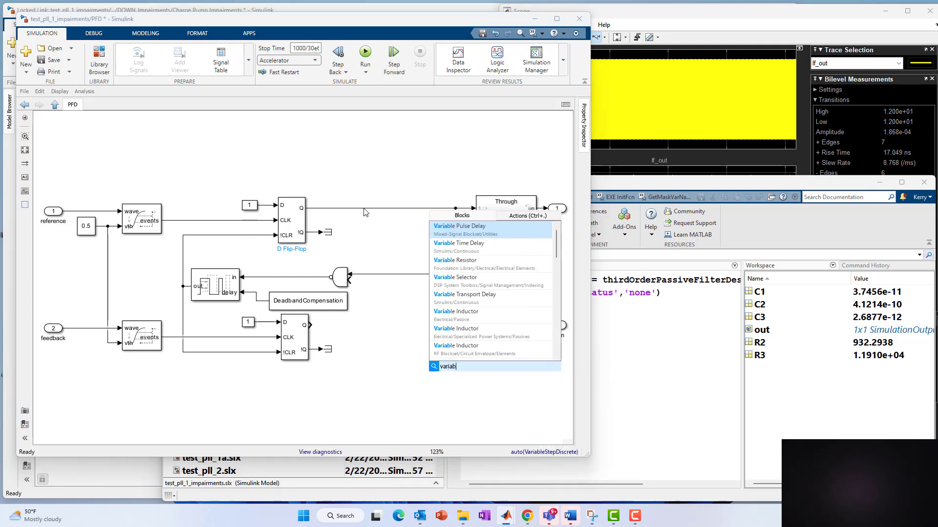
click(460, 229)
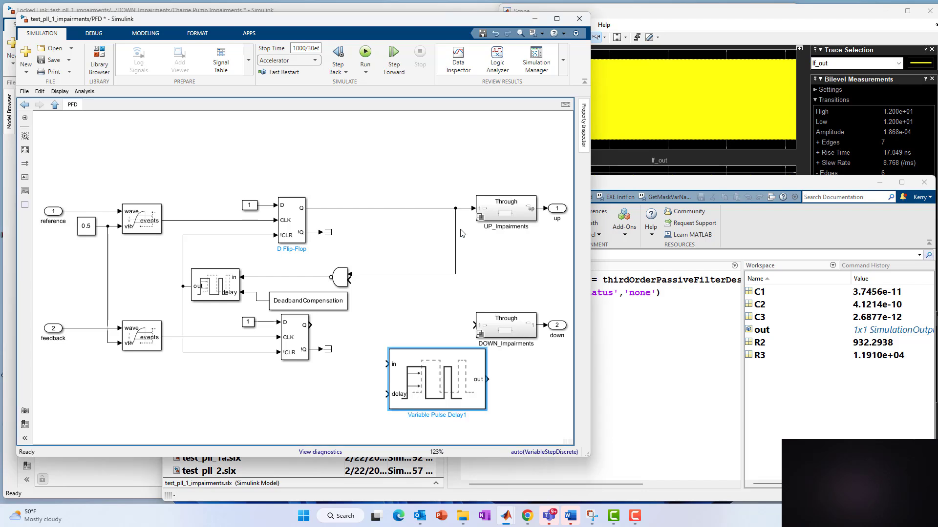
drag(484, 409, 406, 338)
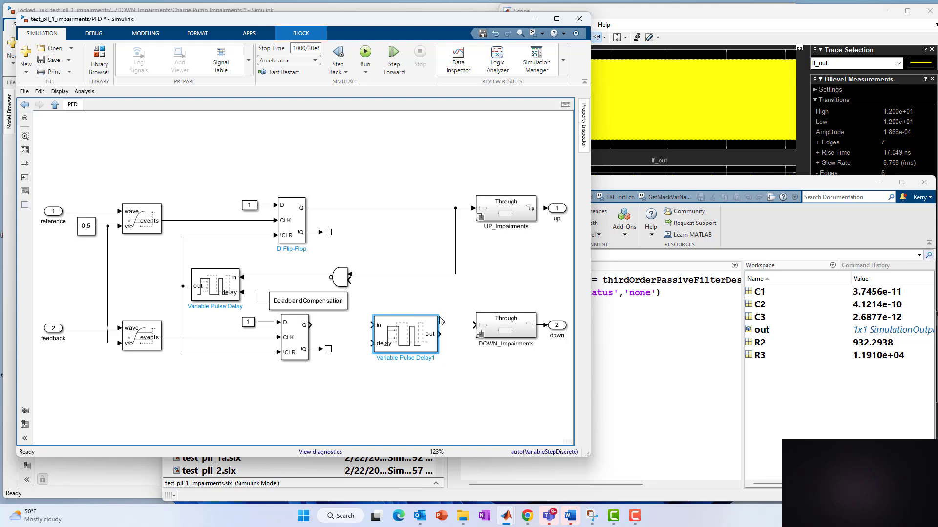
drag(430, 323, 421, 315)
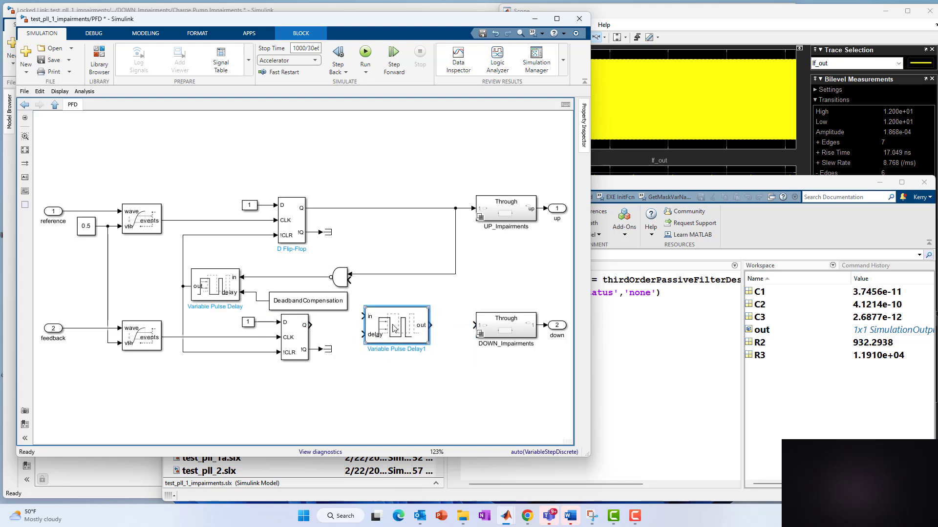
drag(395, 329, 394, 337)
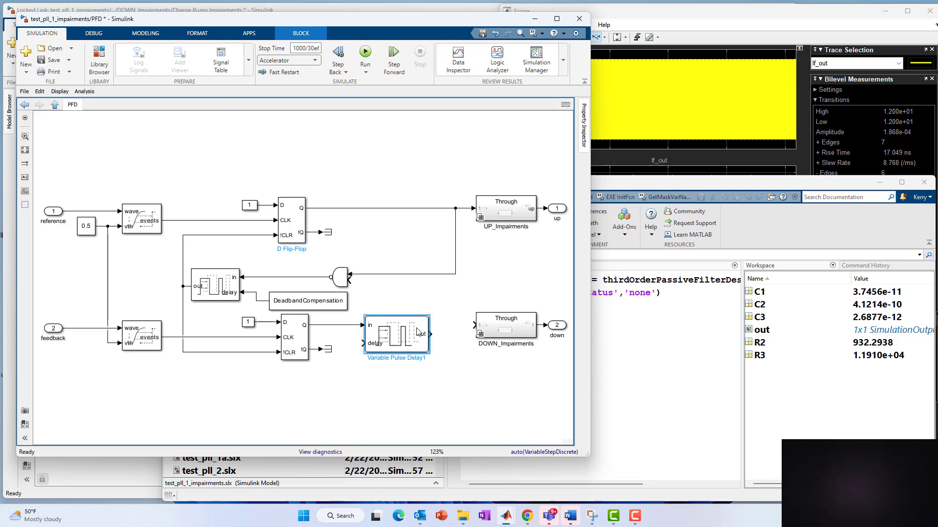
drag(430, 334, 348, 280)
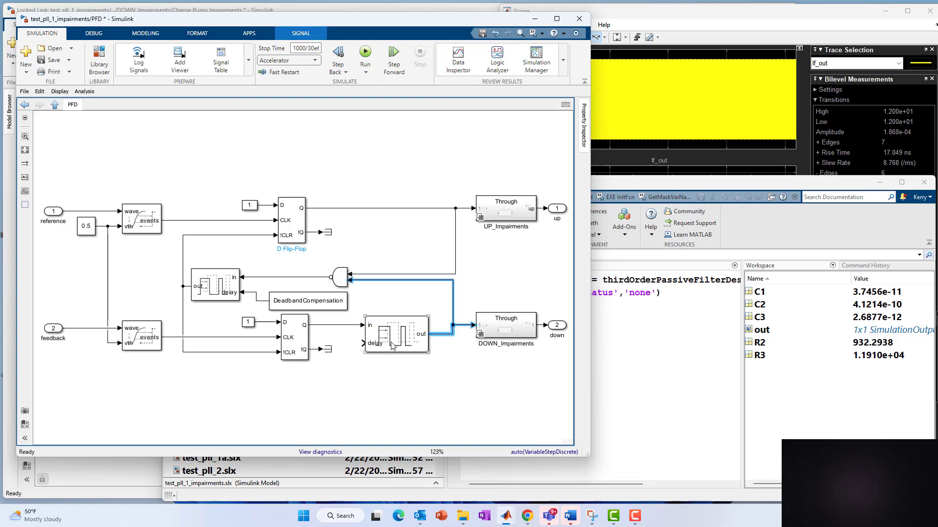
mouse_move(392, 345)
mouse_down()
mouse_move(372, 346)
mouse_move(340, 383)
mouse_up()
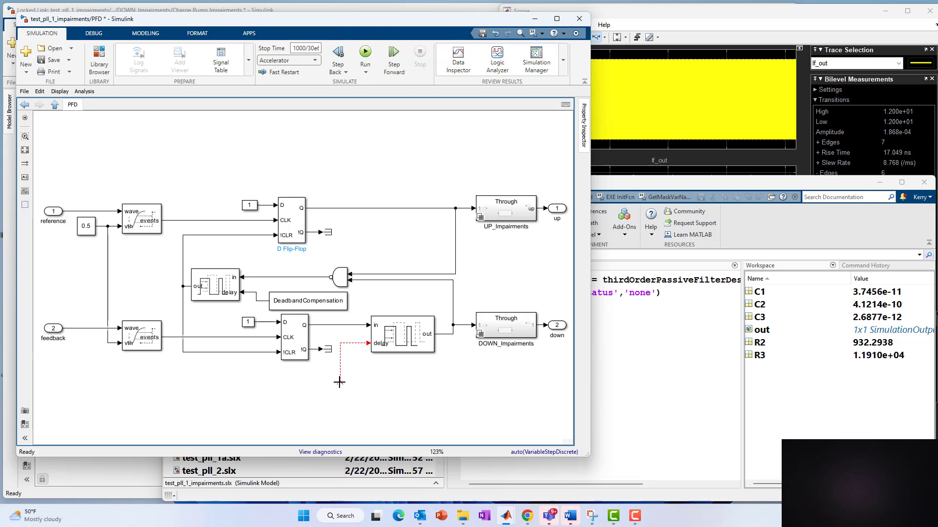
Add a Constant block with value 10e-12 and wire it to the pulse delay's delay input
double_click(251, 408)
text(constant)
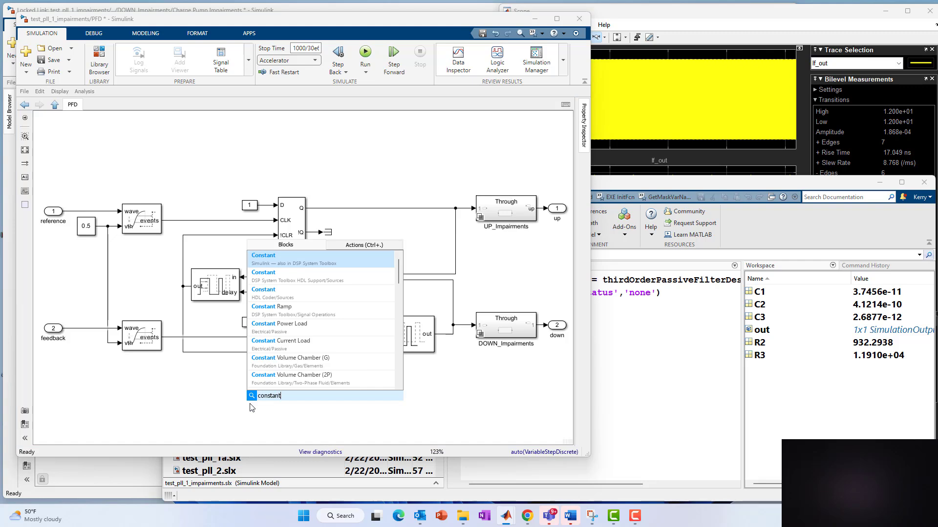
key(Return)
drag(252, 408, 327, 389)
double_click(326, 389)
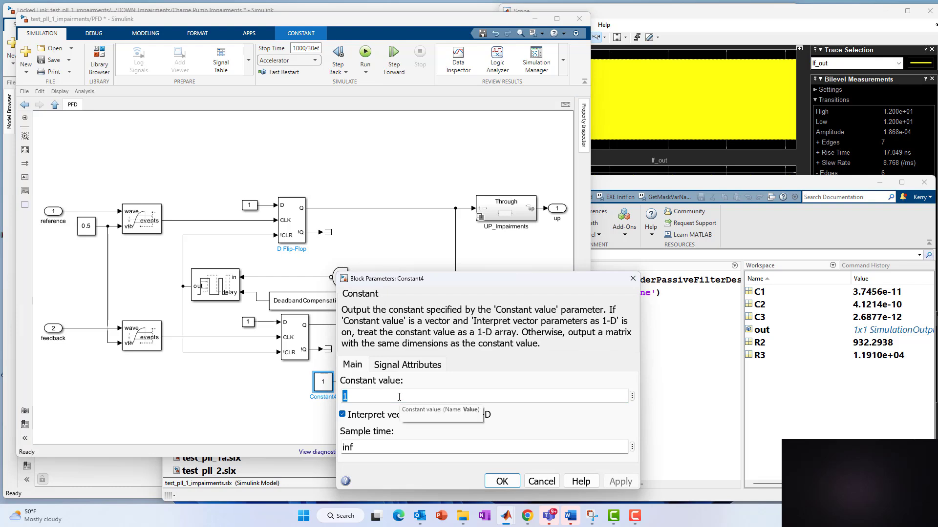
text(12)
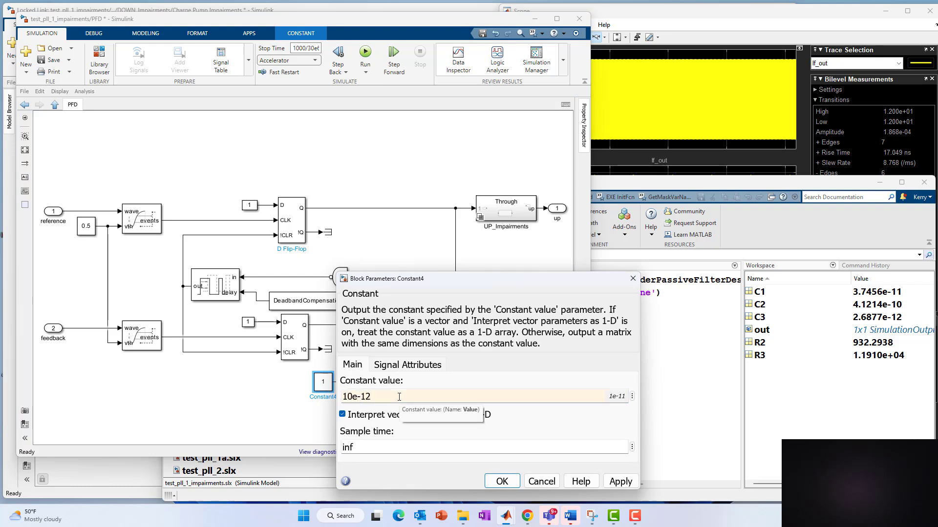
click(508, 483)
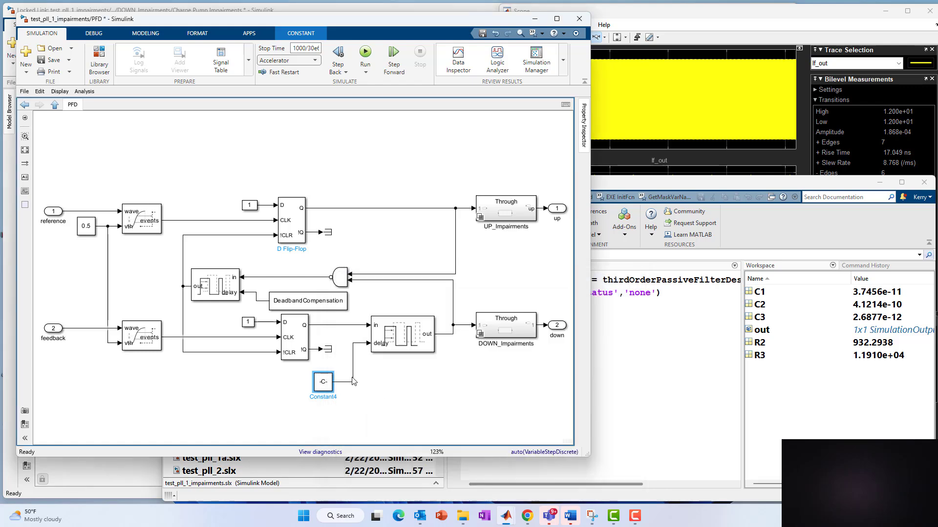
drag(350, 380, 295, 391)
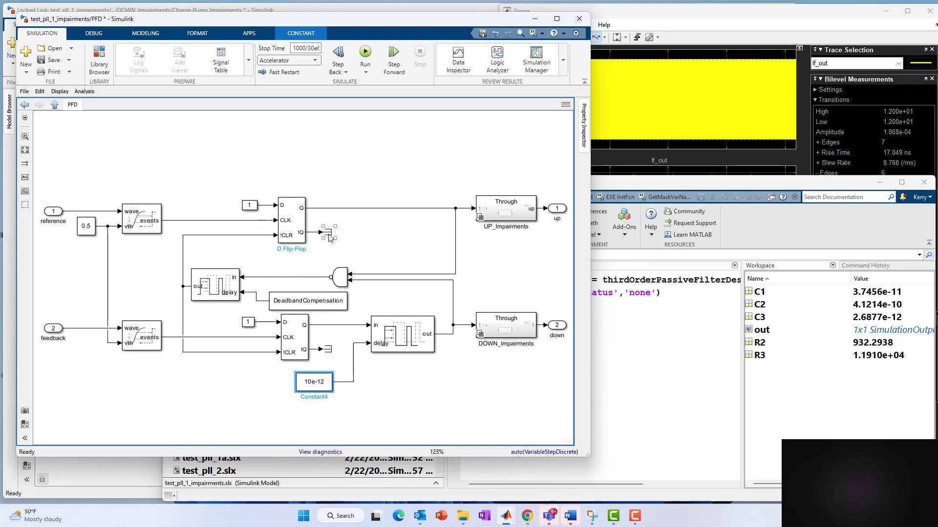
click(300, 227)
Back at test_pll_1_impairments, disable the Charge Pump's current and timing impairments and apply
click(160, 130)
click(55, 105)
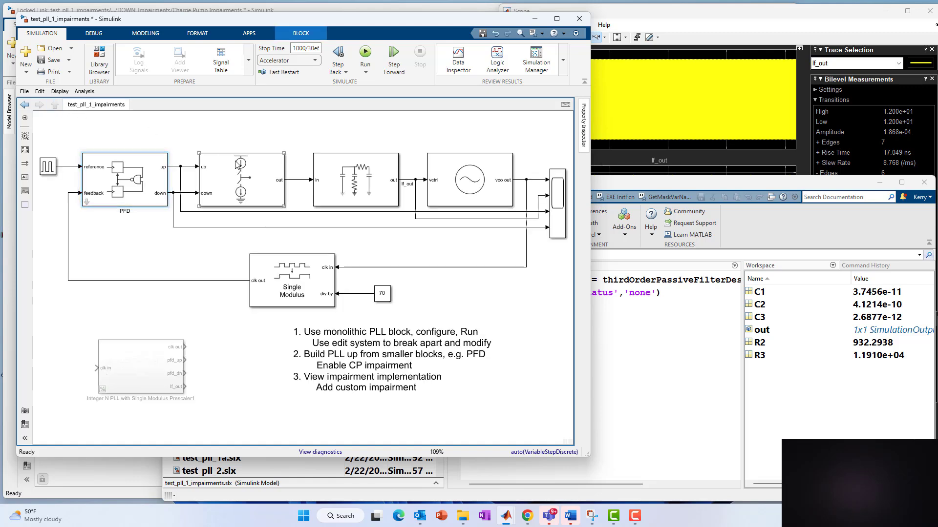
double_click(239, 179)
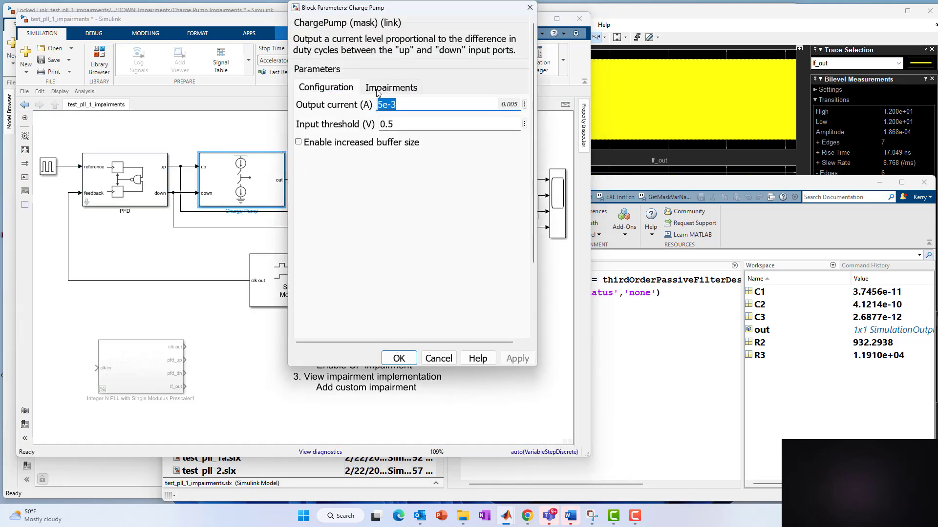
click(378, 92)
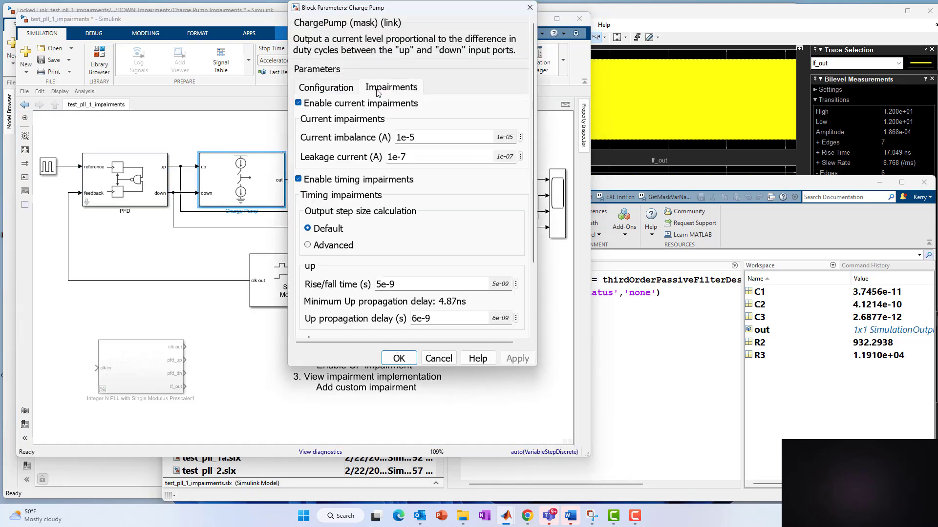
click(298, 103)
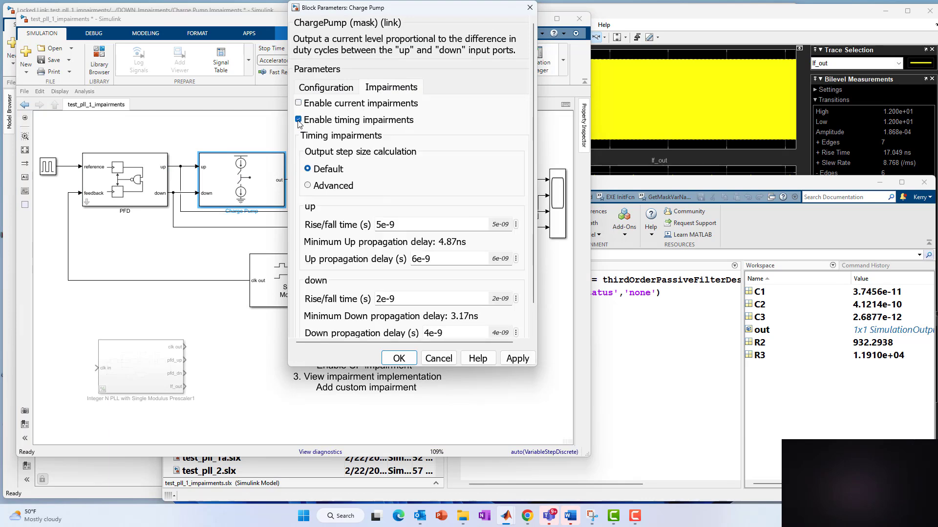
click(298, 121)
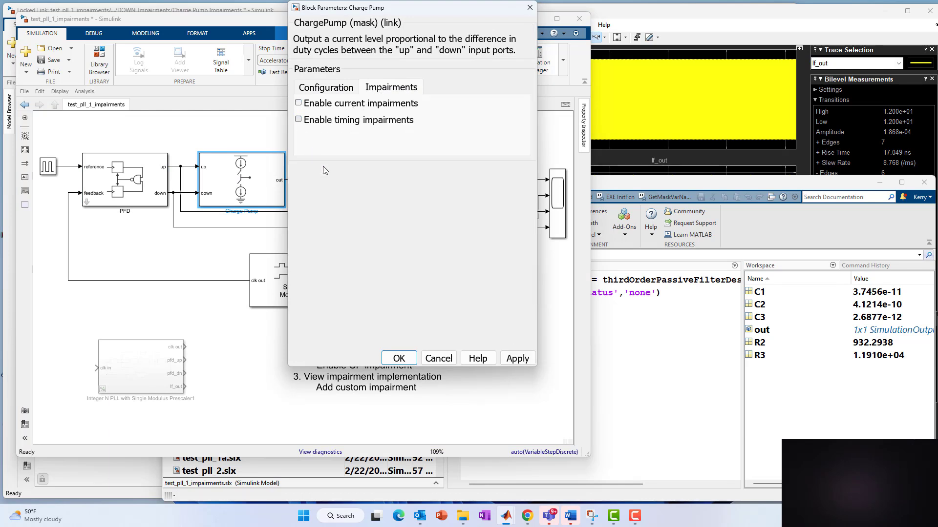
click(523, 363)
click(398, 362)
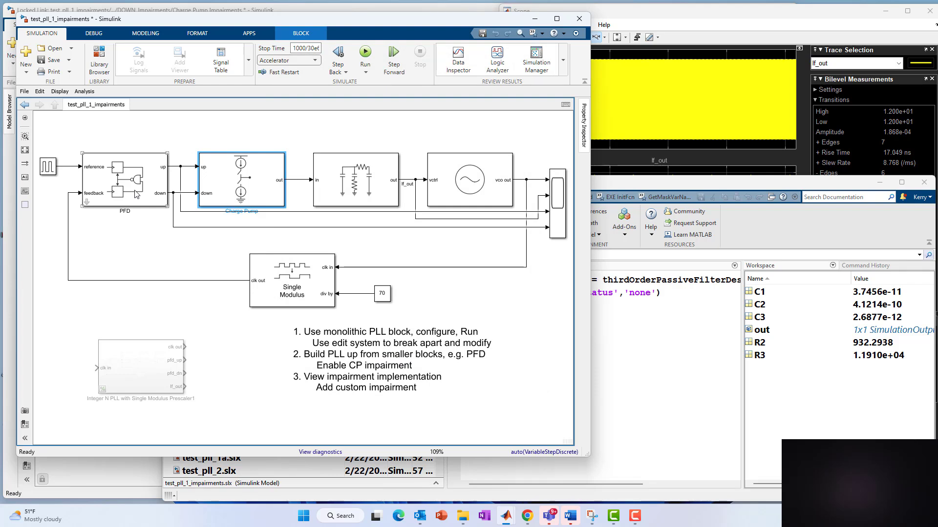
Run the PLL simulation and bring the Scope window to the front
click(365, 55)
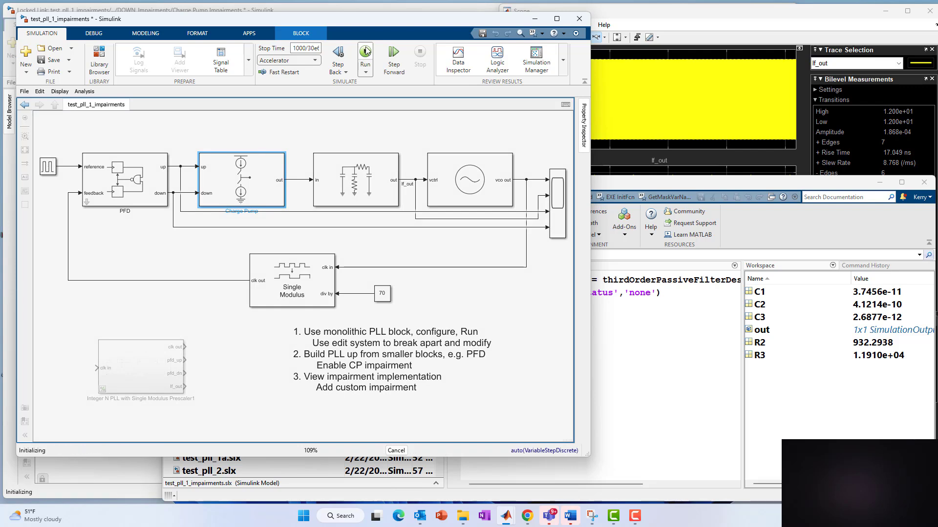
click(636, 18)
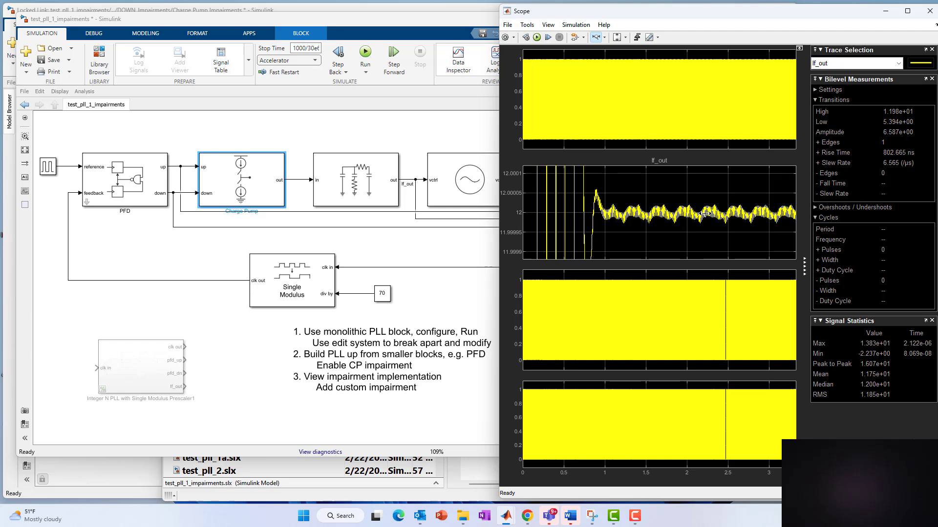
Try zooming the Scope around time 2.24–2.45, then rescale all plots to the full 0–3 range
drag(705, 214, 719, 215)
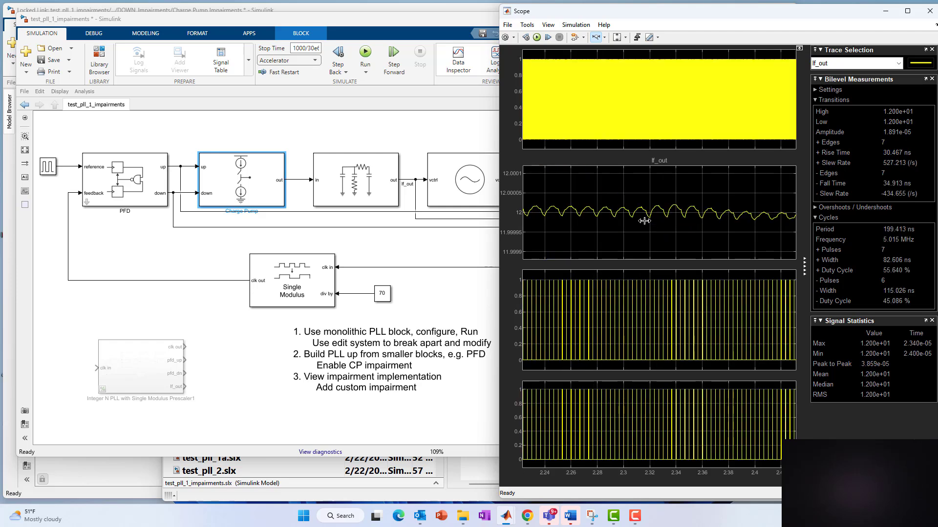
click(626, 38)
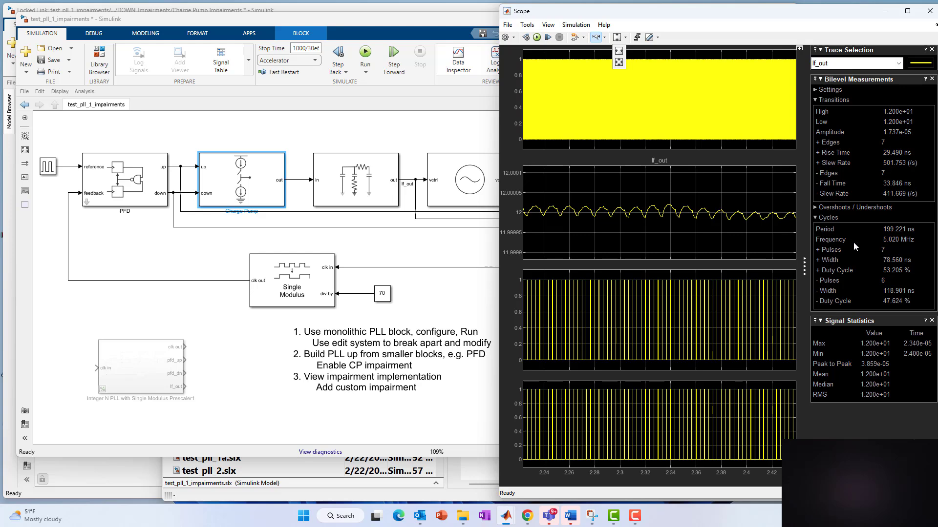
drag(696, 207, 358, 221)
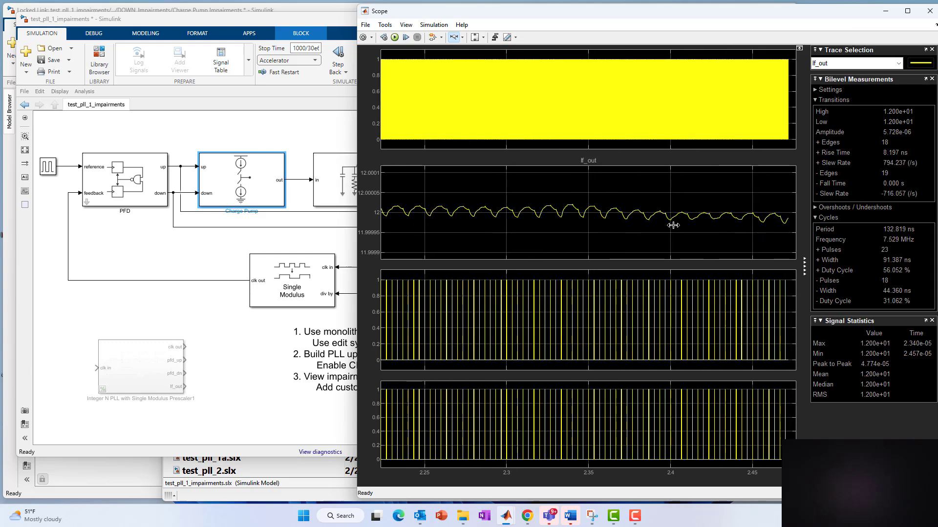
click(483, 38)
click(475, 50)
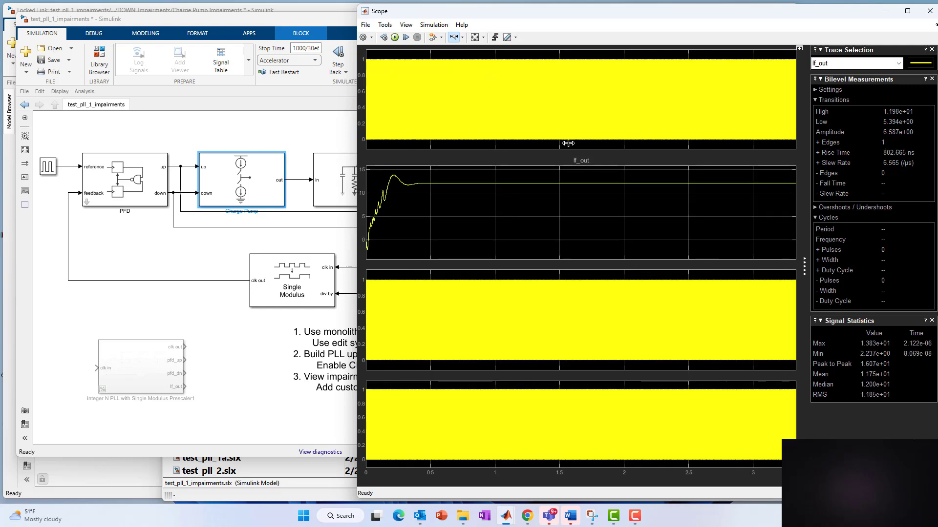
Zoom to time 2.3–3, fit the lf_out Y axis, then narrow to about 2.53–2.62
drag(650, 189, 767, 188)
click(483, 38)
click(479, 65)
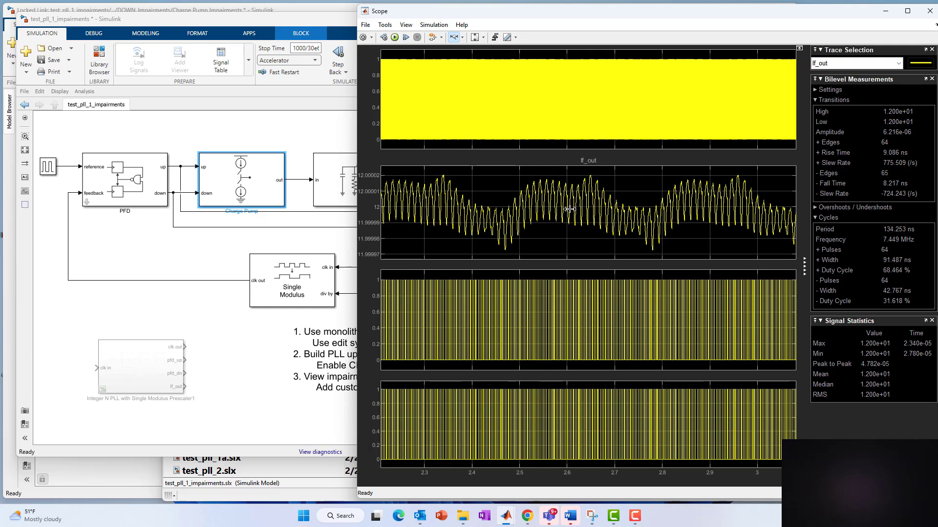
drag(567, 210, 630, 211)
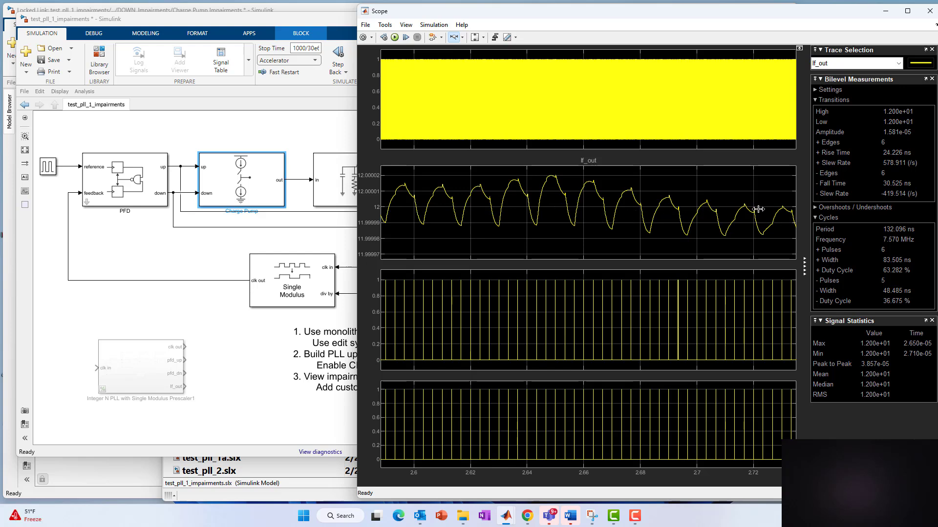
scroll(688, 210, down, 1)
scroll(657, 210, down, 2)
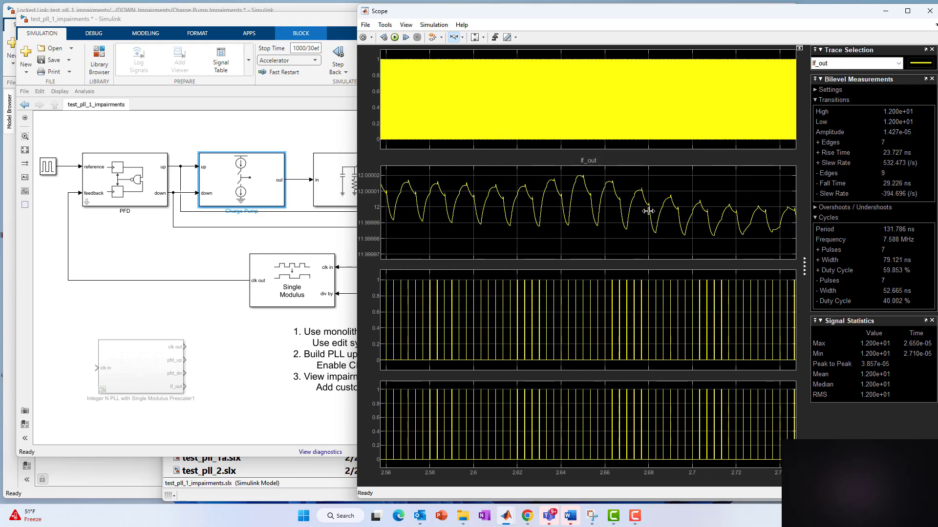
scroll(648, 211, down, 1)
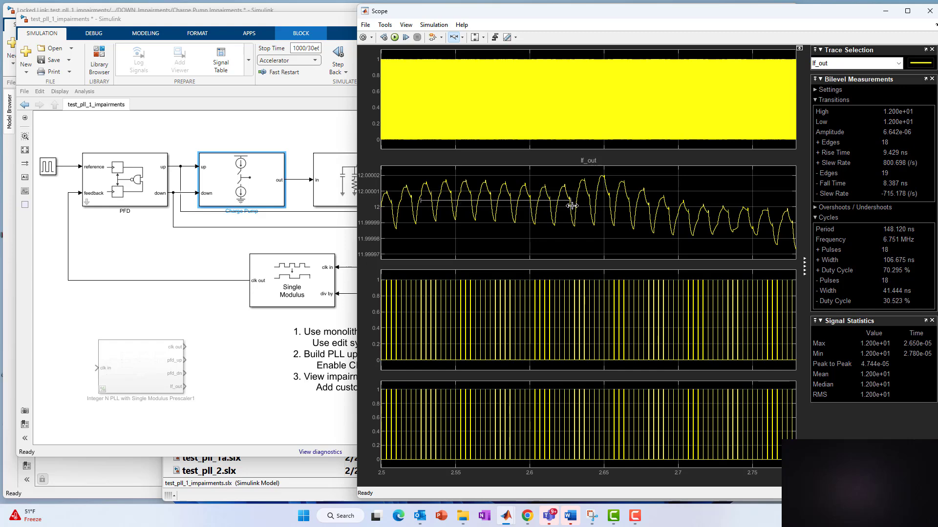
scroll(568, 204, up, 3)
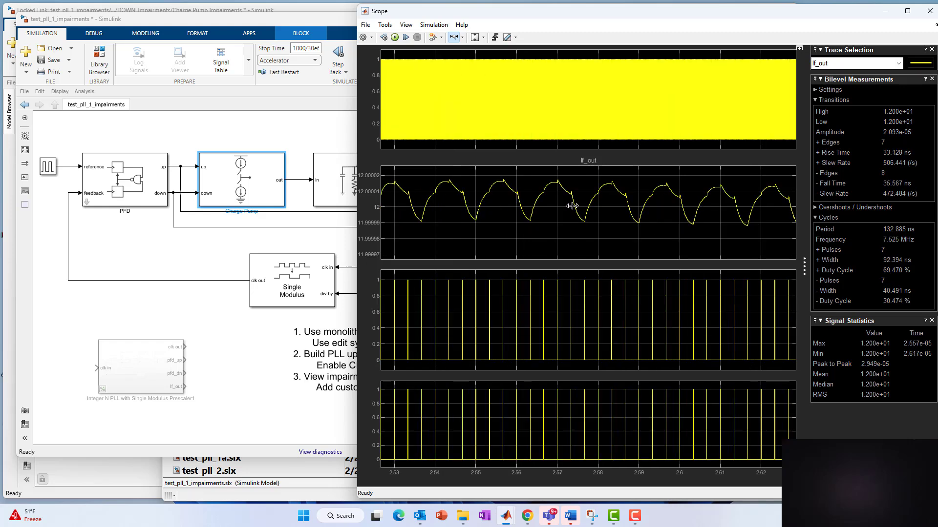
Turn on cursor measurements on the Scope plots
click(389, 27)
click(389, 28)
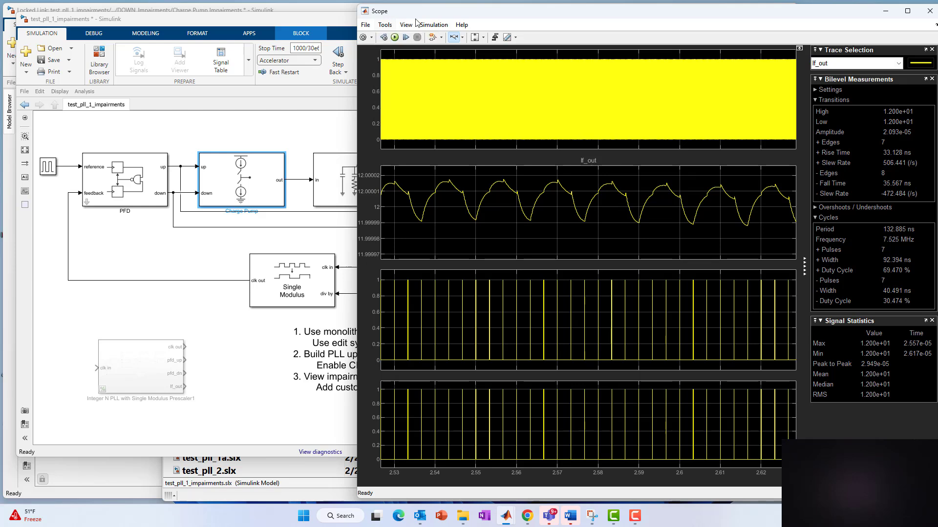
click(408, 27)
mouse_move(386, 25)
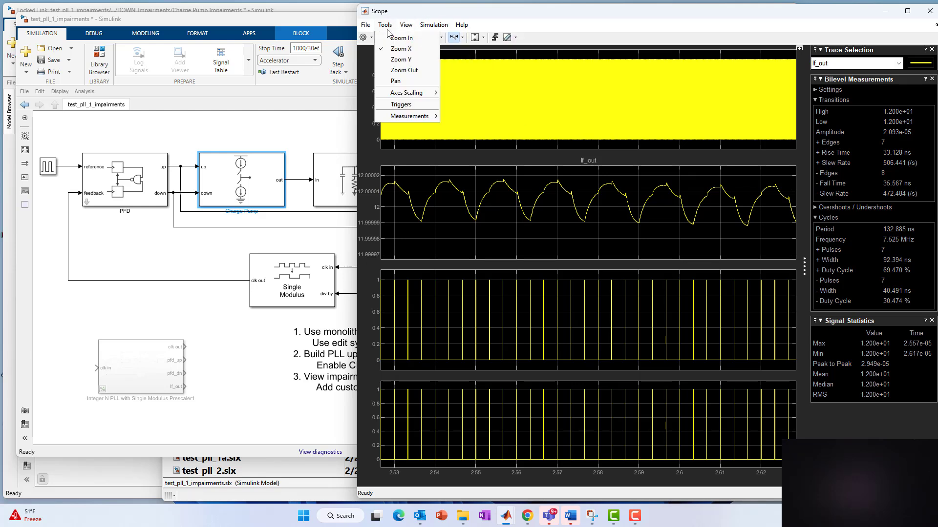
mouse_move(409, 116)
click(456, 127)
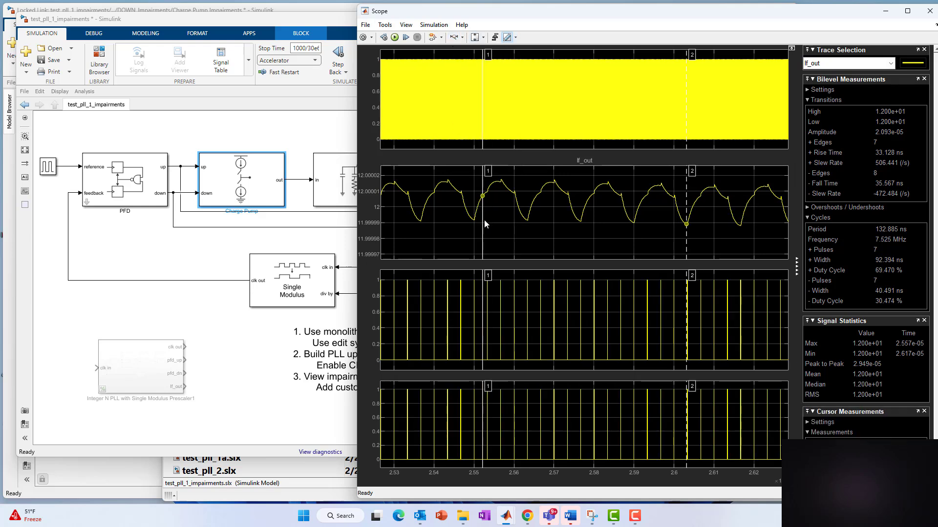
Move cursors 1 and 2 onto two neighbouring lf_out troughs and show the Cursor Measurements table
drag(483, 219, 475, 229)
drag(686, 247, 527, 246)
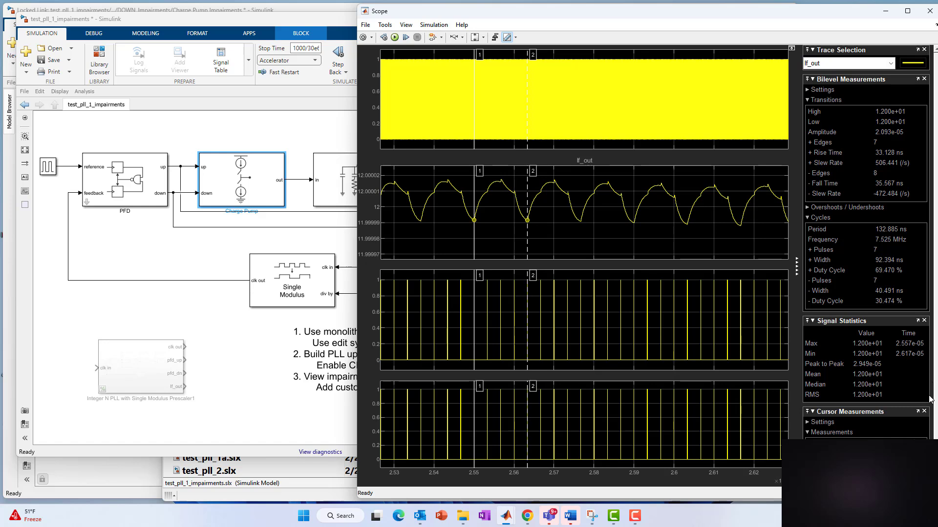
scroll(936, 438, down, 1)
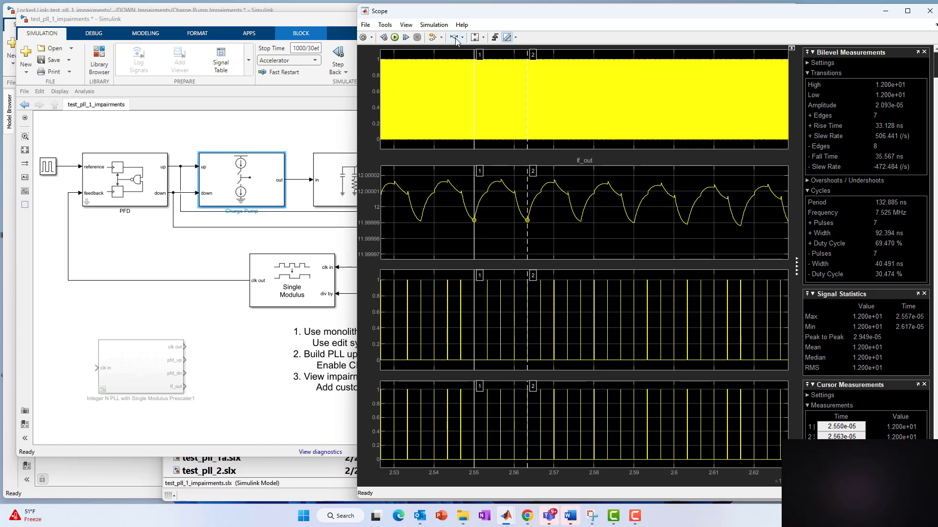
Set the cursors to 2.580e-05 and 2.577e-05 across an lf_out peak and trough, then show the model diagram
drag(474, 186, 502, 162)
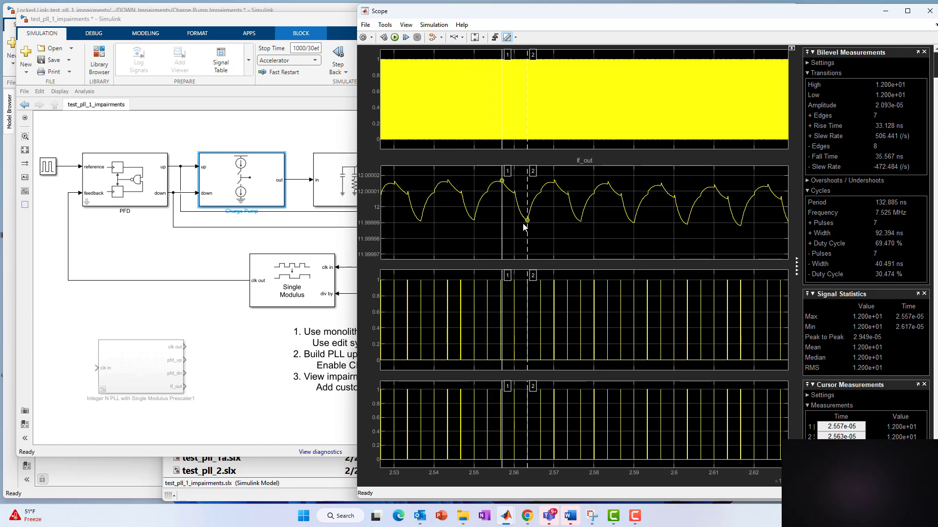
drag(527, 231, 517, 234)
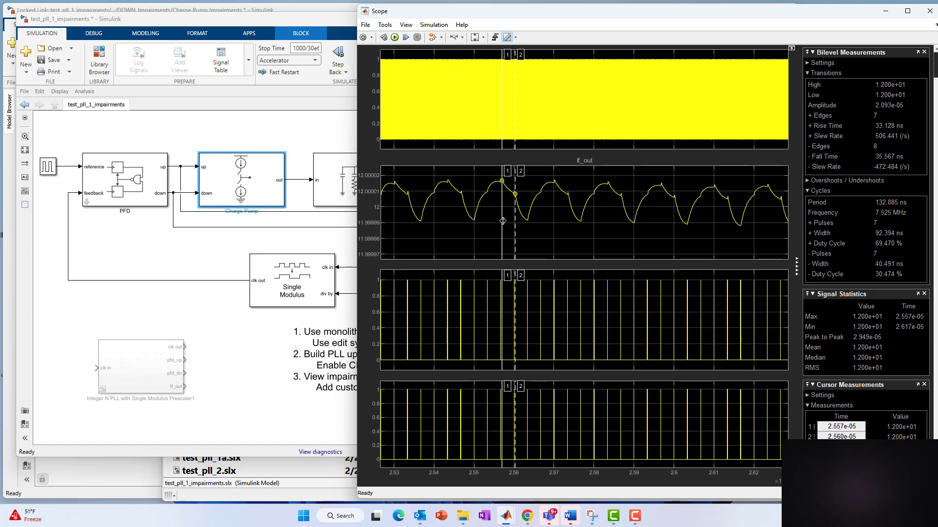
drag(503, 221, 581, 219)
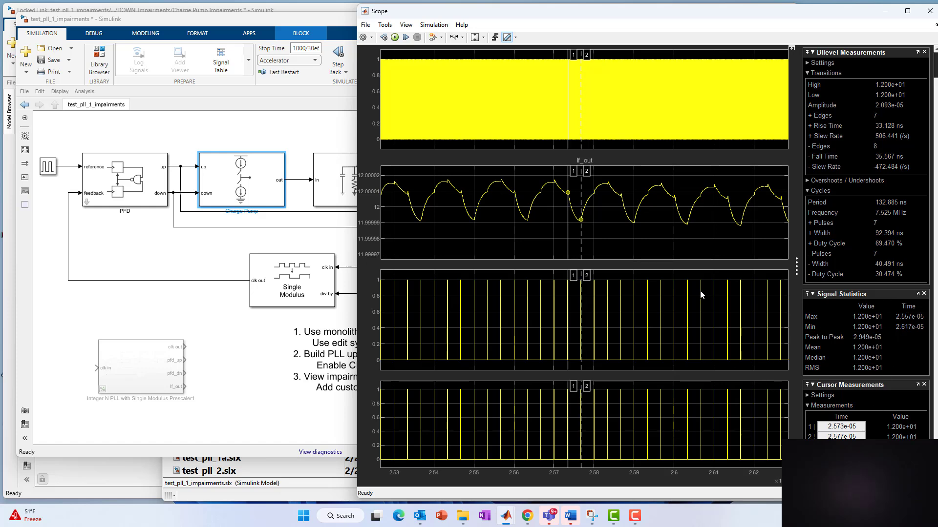
drag(568, 228, 593, 223)
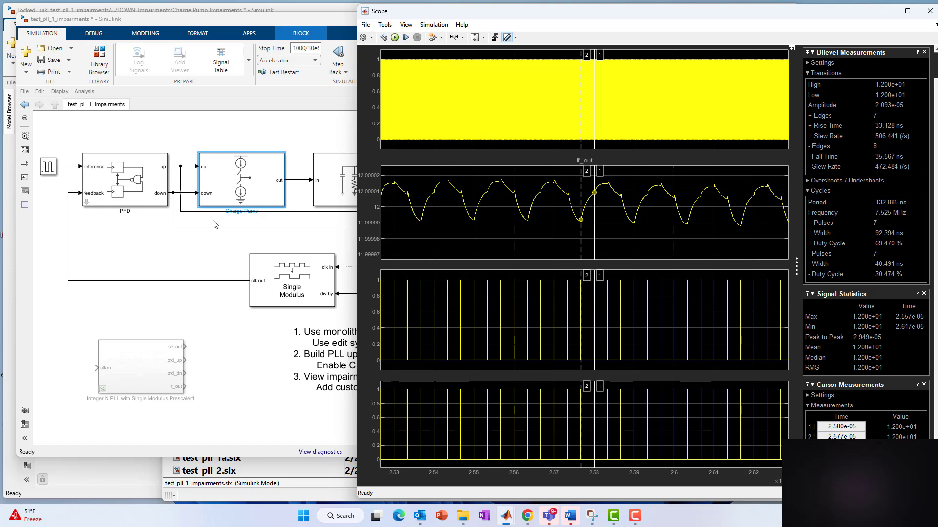
click(100, 272)
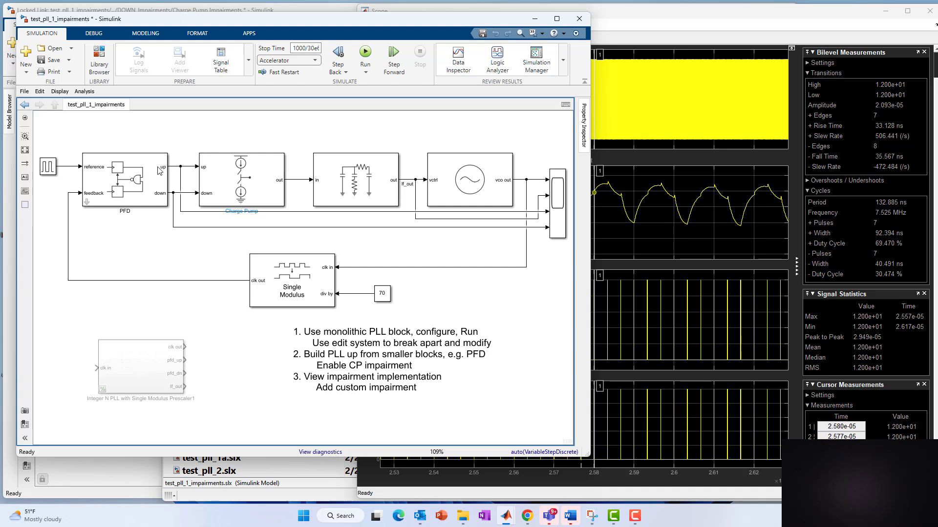
Inside the PFD subsystem, inspect Variable Pulse Delay1, its 10e-12 delay constant and connecting lines
double_click(88, 204)
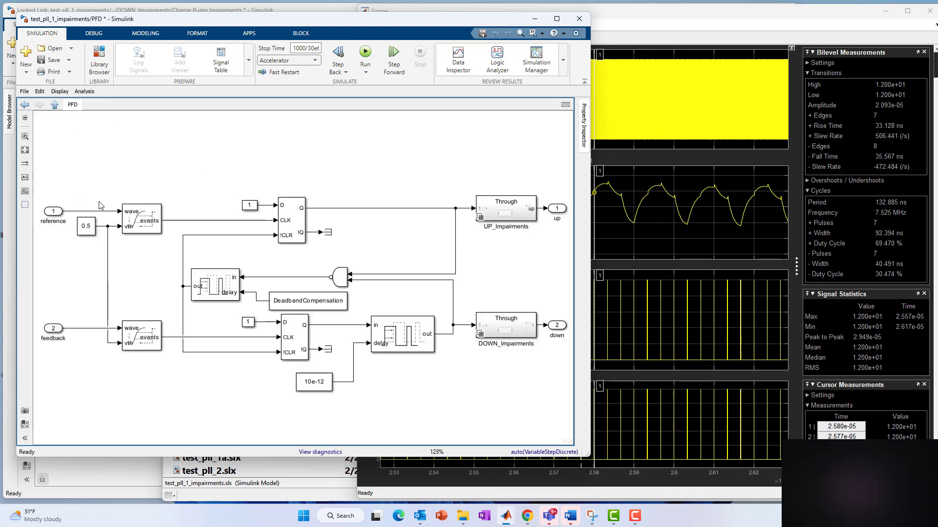
click(404, 341)
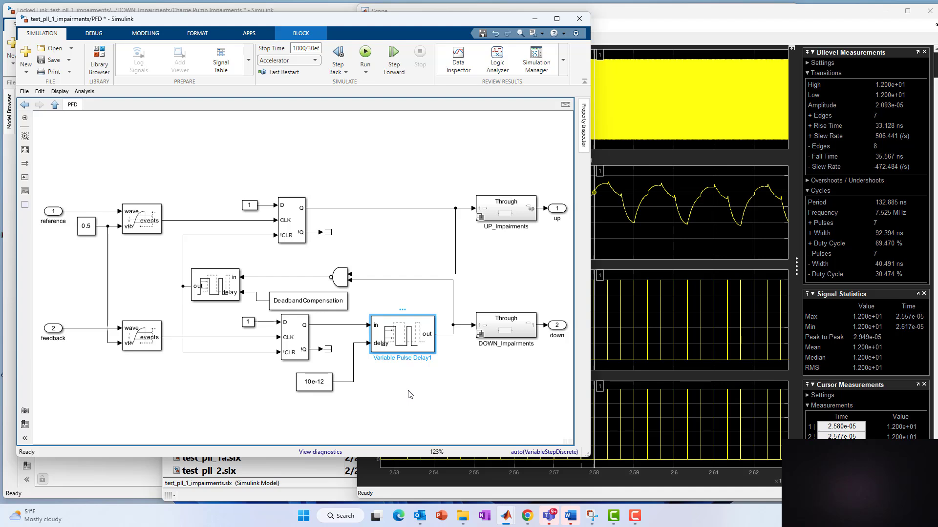
shift+click(332, 387)
click(347, 383)
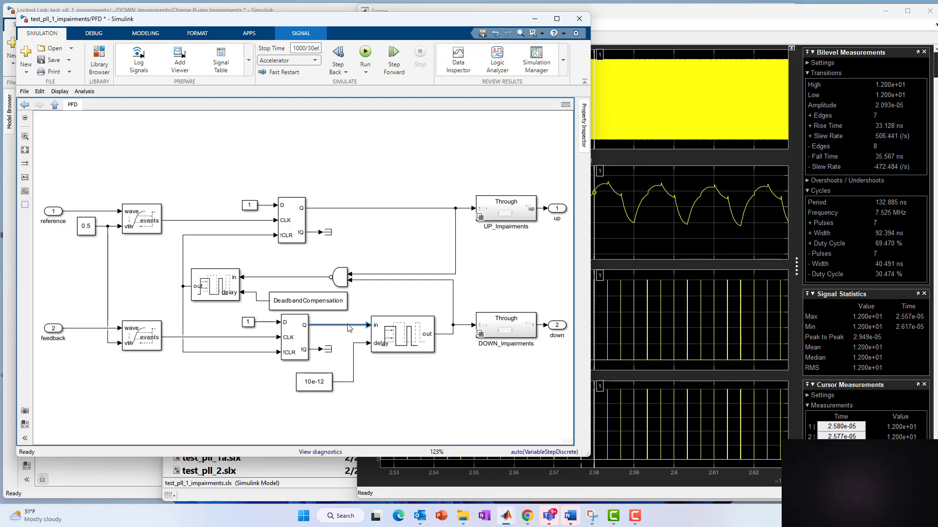
click(443, 335)
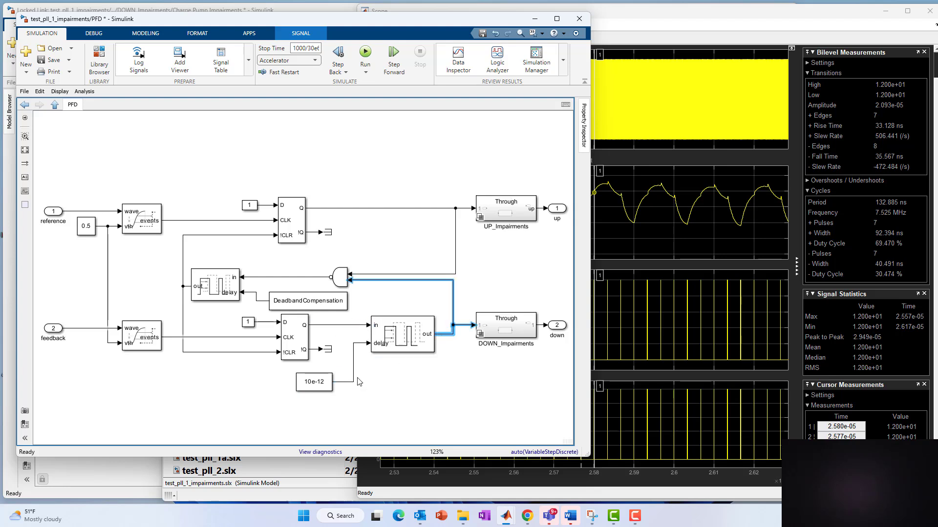
Insert a Variable Time Delay block below the pulse delay via Quick Insert and widen it
click(395, 389)
text(var)
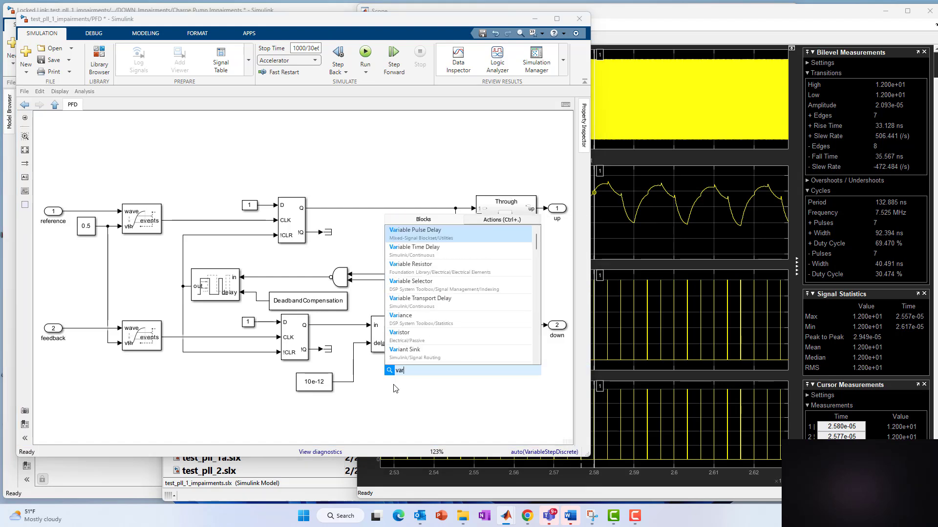
text(iable)
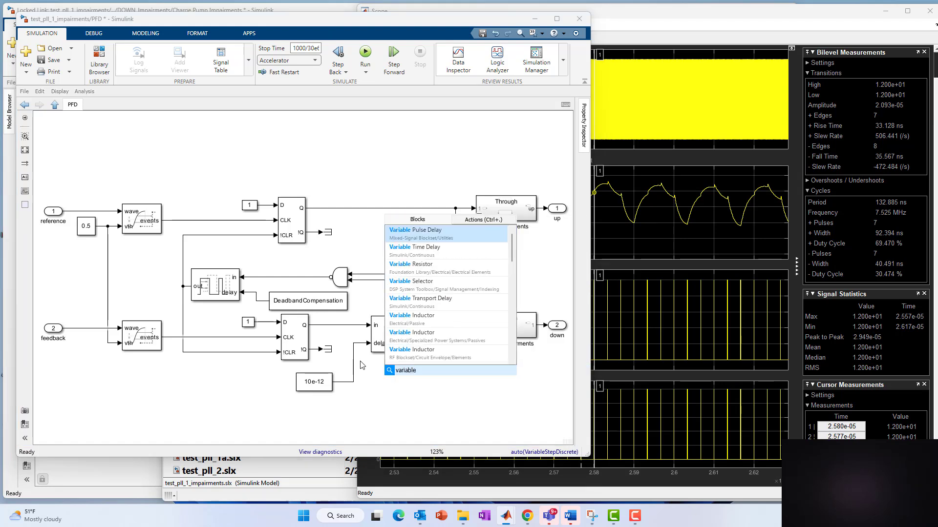
click(399, 251)
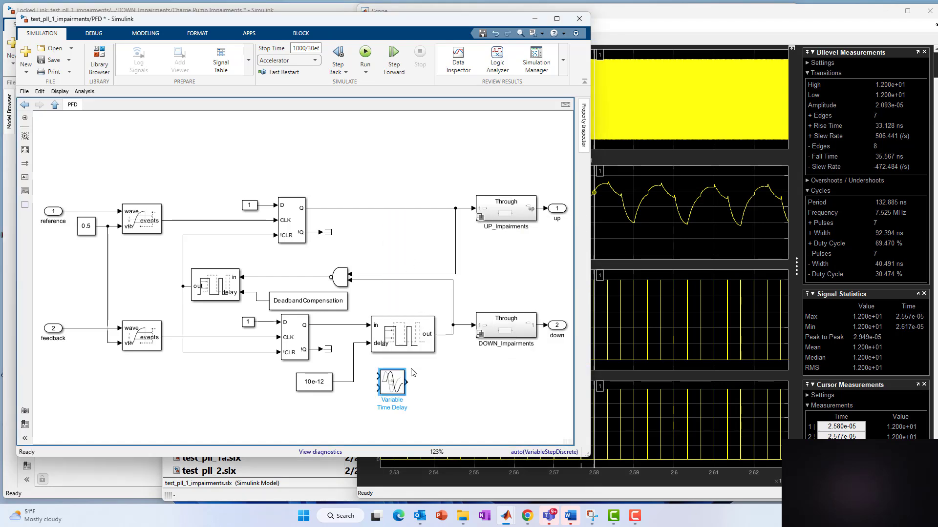
mouse_move(402, 398)
mouse_down()
mouse_move(463, 394)
mouse_move(407, 395)
mouse_up()
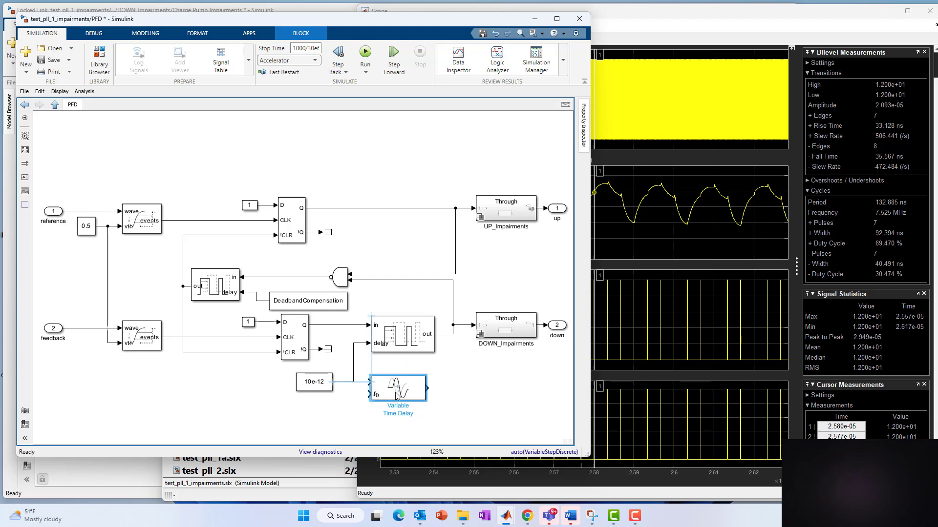
Compare the new Variable Time Delay block against Variable Pulse Delay1 by alternately selecting them
click(410, 332)
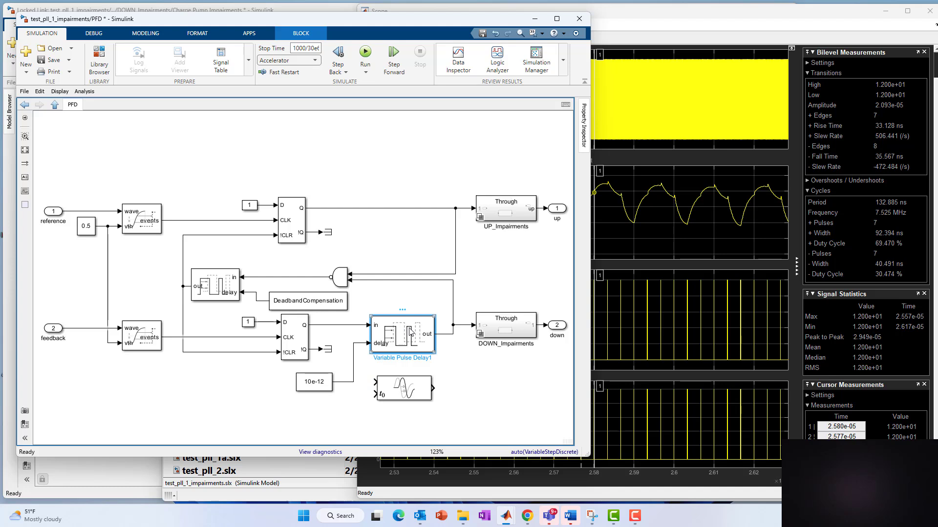
click(400, 390)
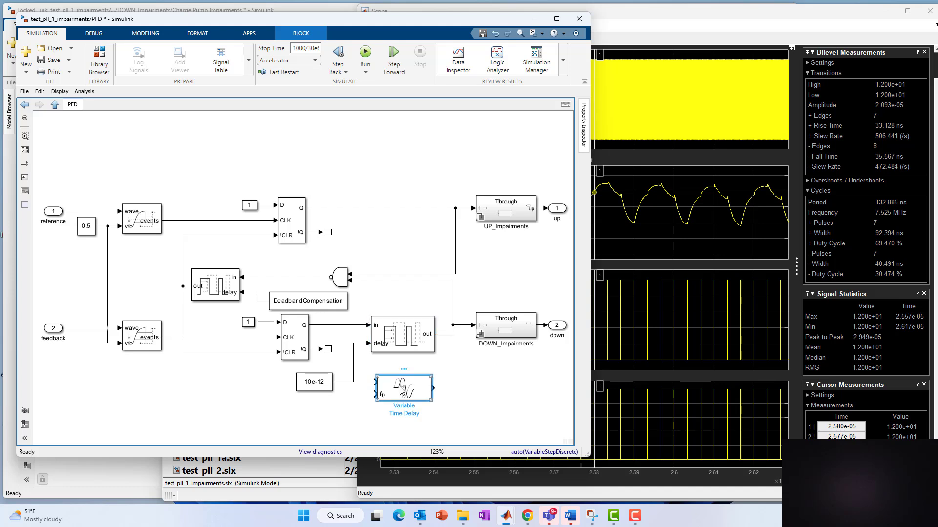
click(399, 333)
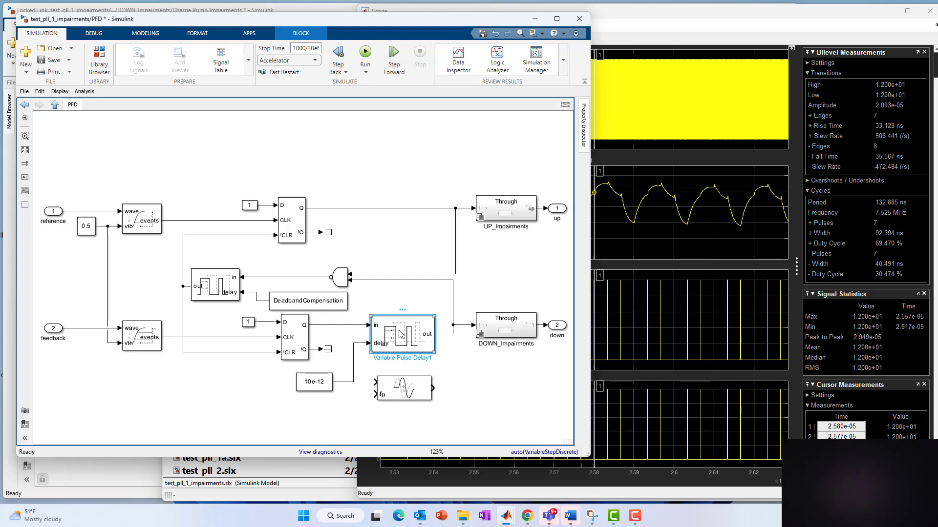
click(405, 394)
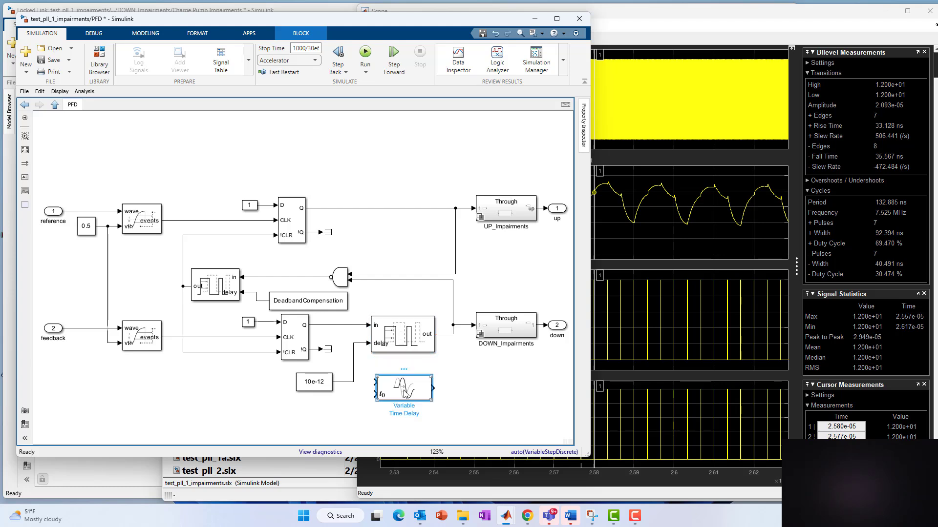
click(400, 345)
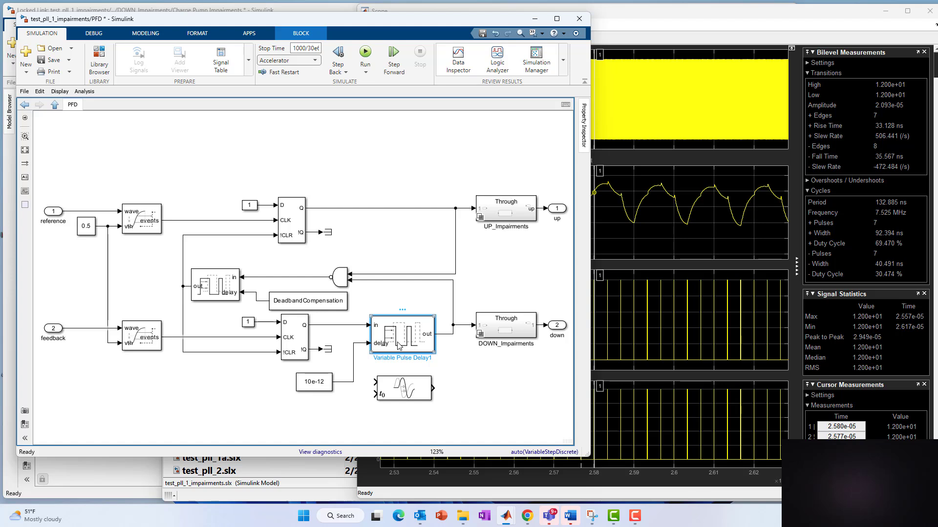
click(403, 395)
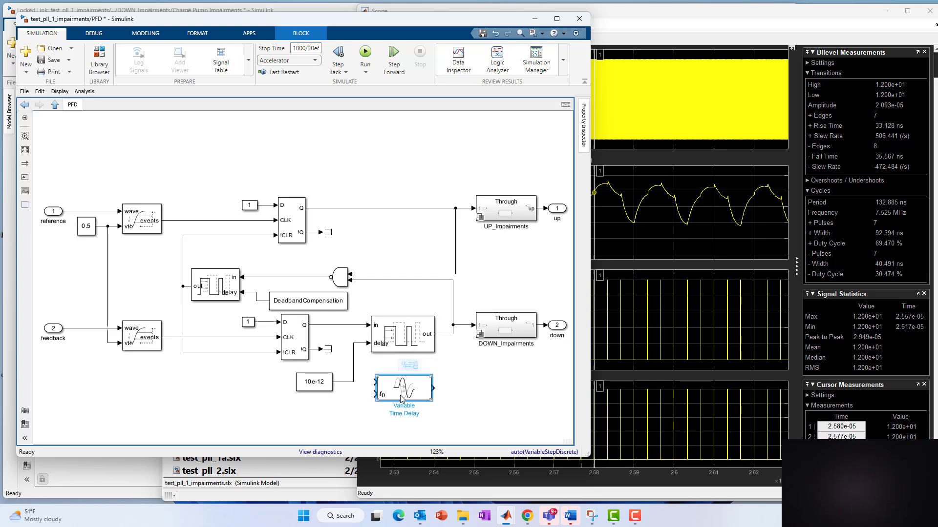
Delete the Variable Time Delay block and go back up to the top-level test_pll_1_impairments diagram
key(Delete)
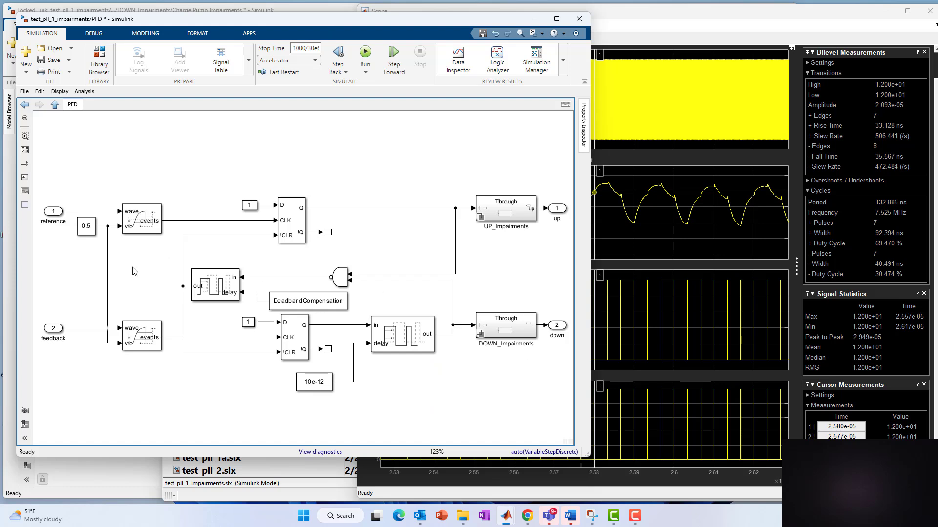
click(54, 105)
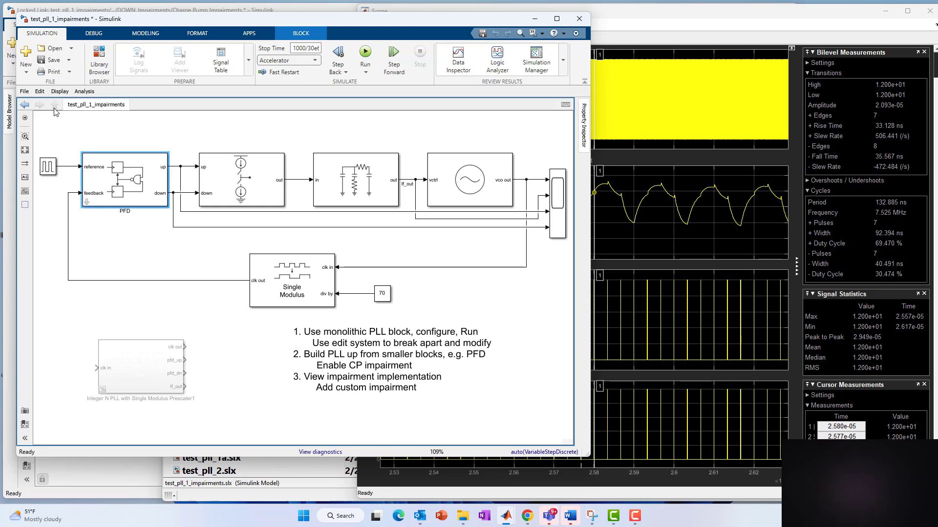
click(321, 336)
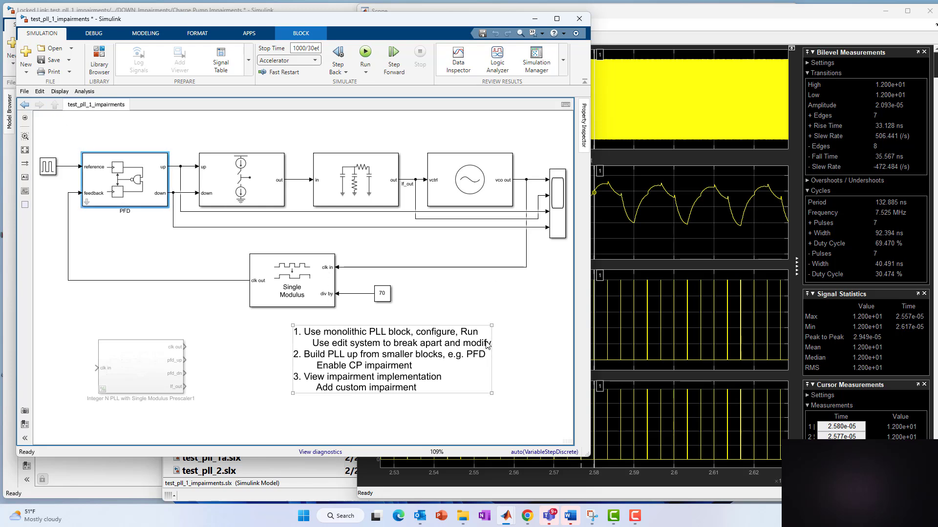
click(517, 396)
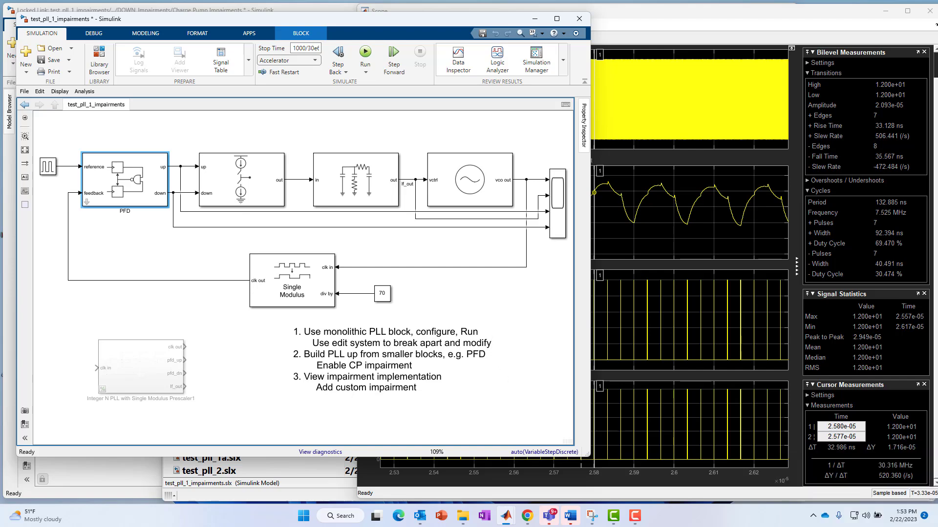